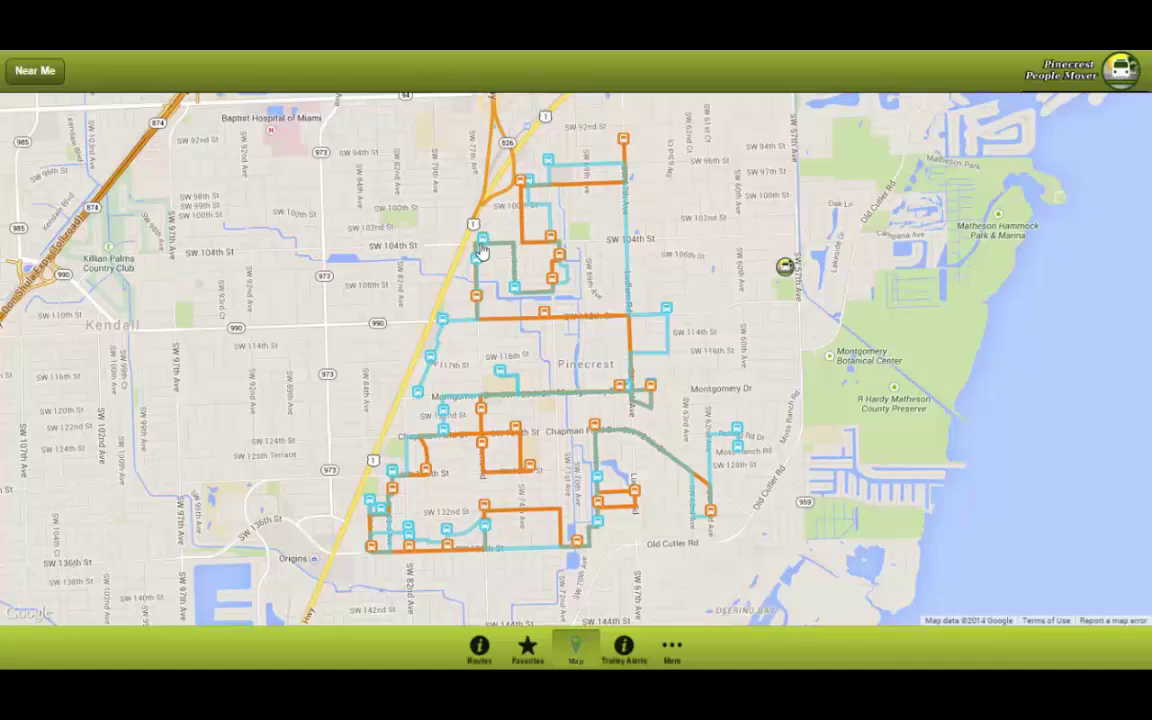
Step: Point at the trolley marker on the map to show trolley L439's info popup on SW 57th Ave
mouse_move(481, 247)
click(785, 268)
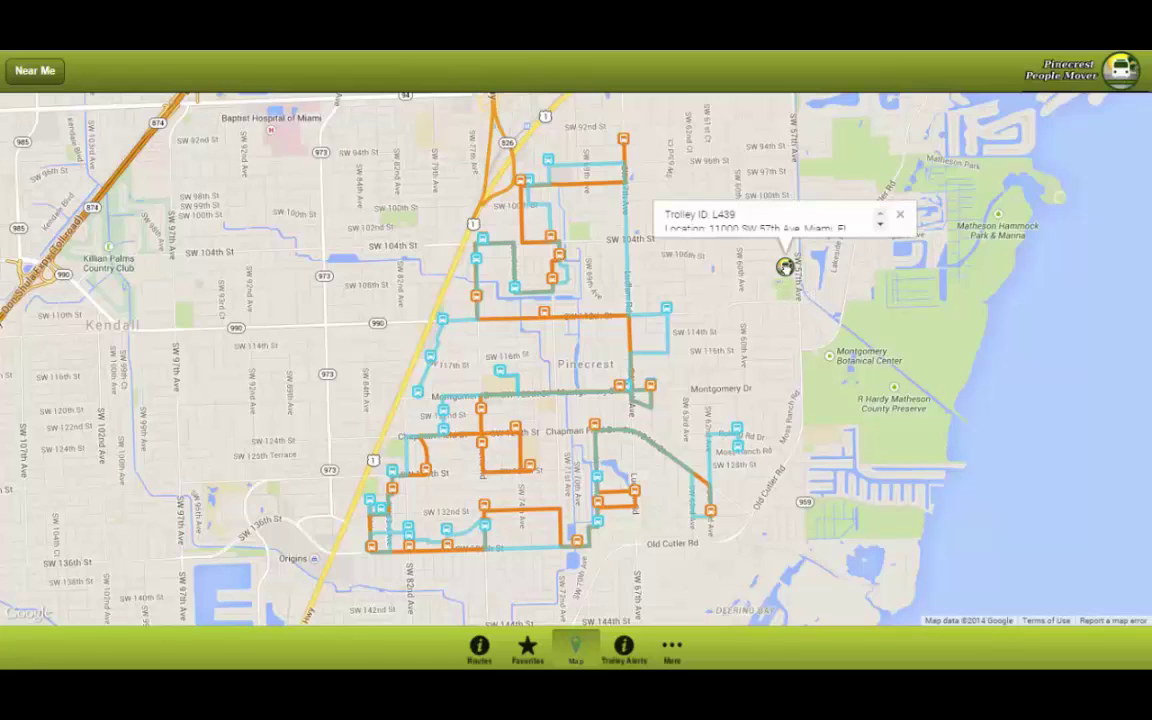
click(882, 226)
click(882, 216)
click(900, 215)
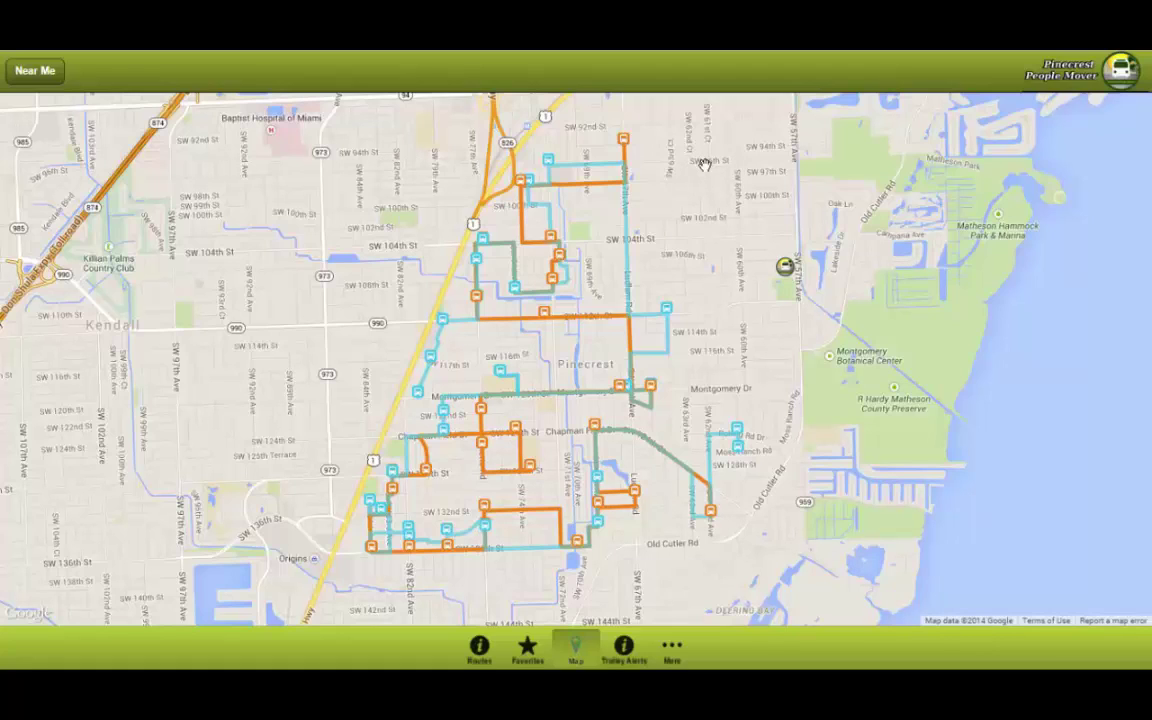
Step: Run Near Me for a chosen route with location allowed, then view and dismiss the red pin's note
click(45, 78)
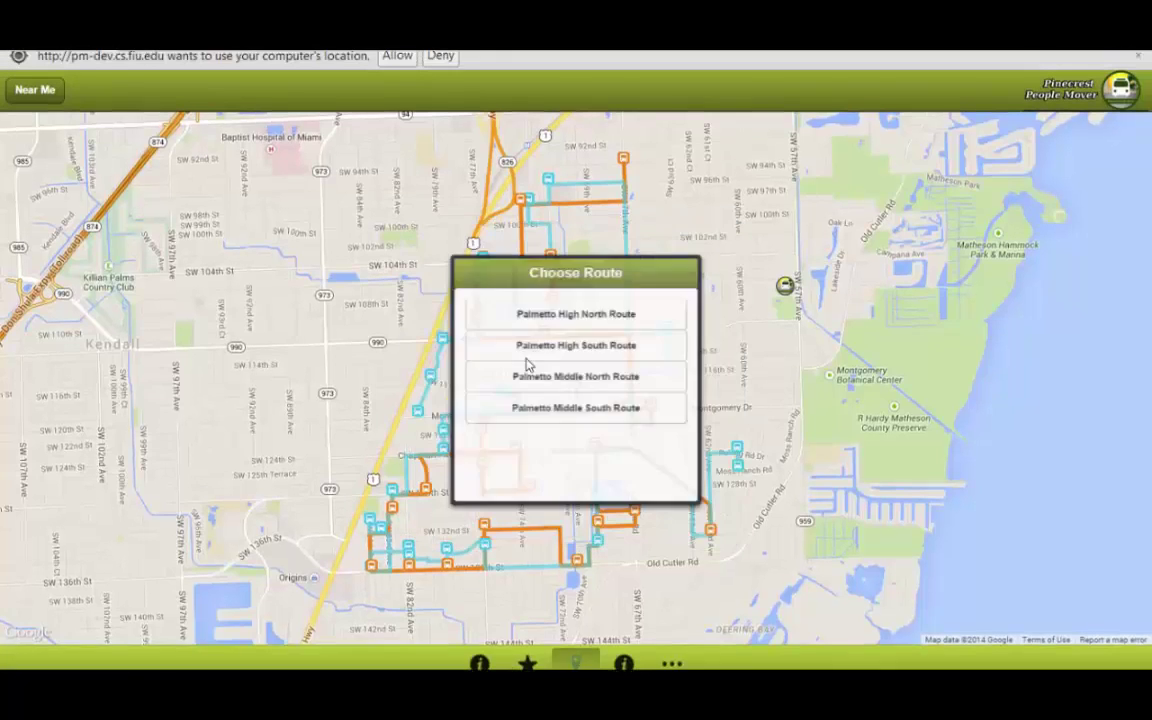
click(529, 365)
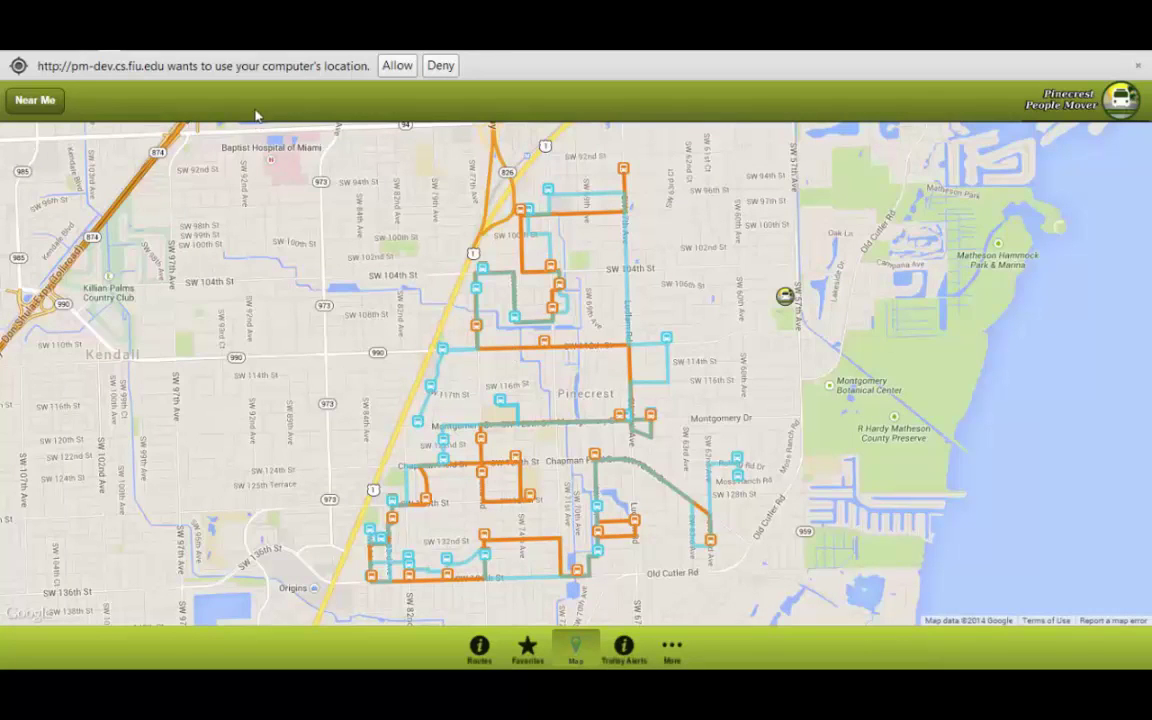
click(397, 66)
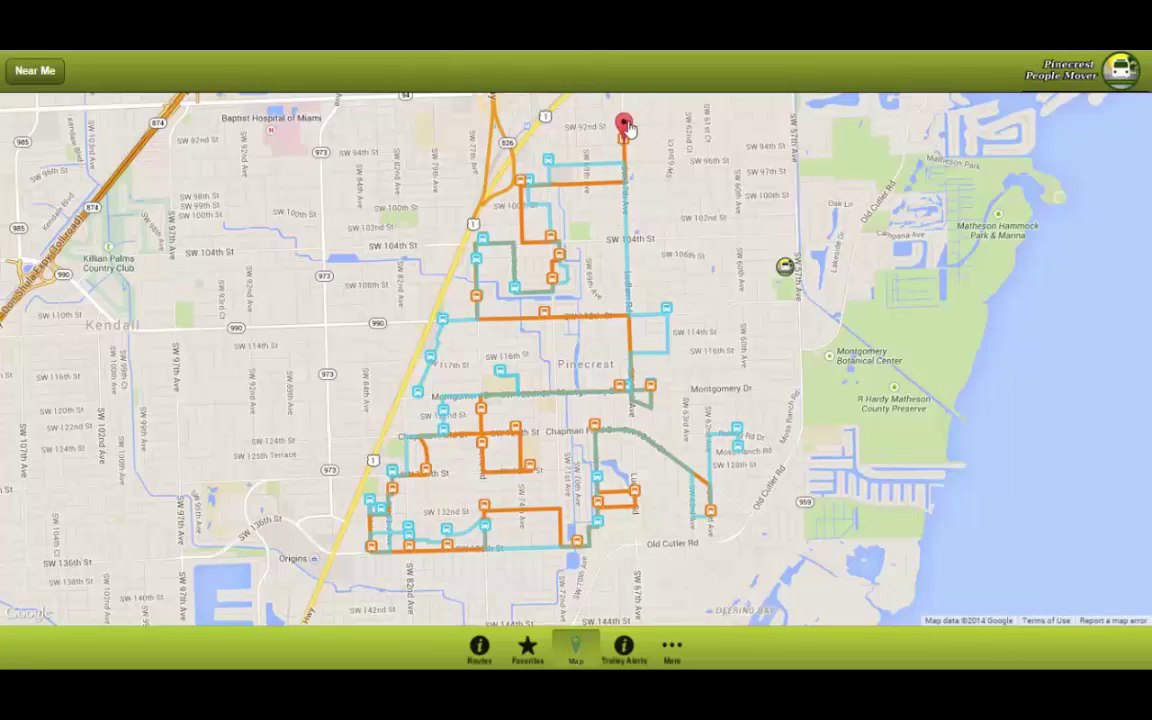
click(623, 124)
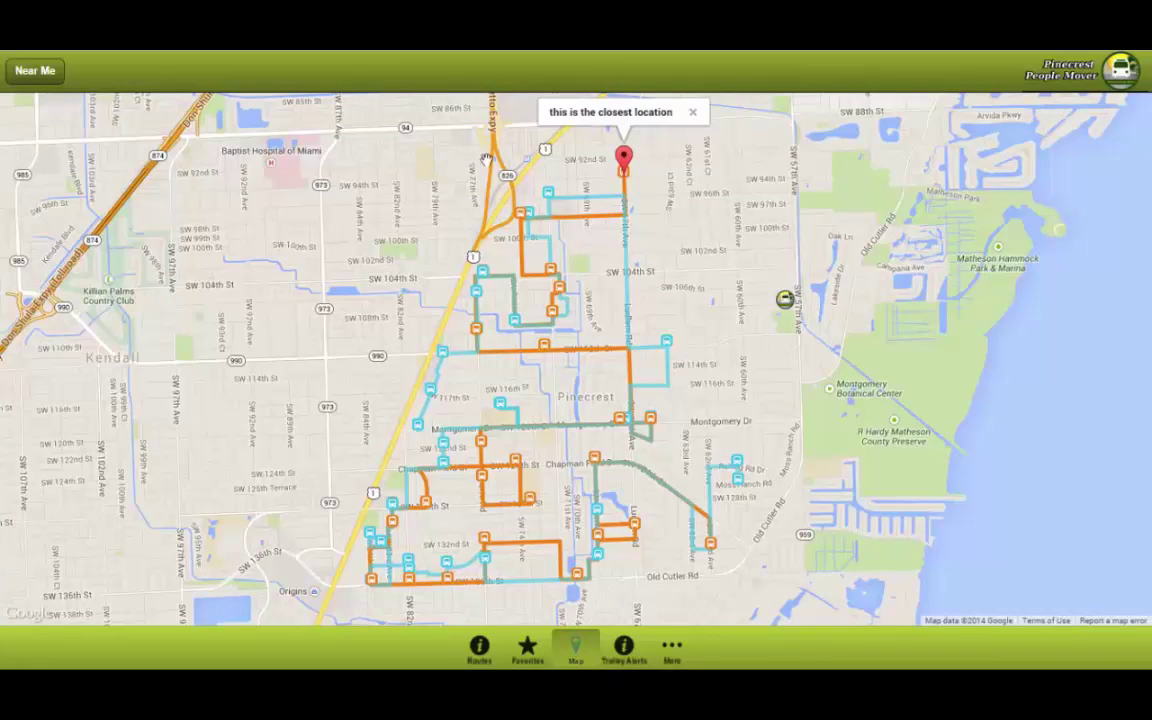
click(695, 112)
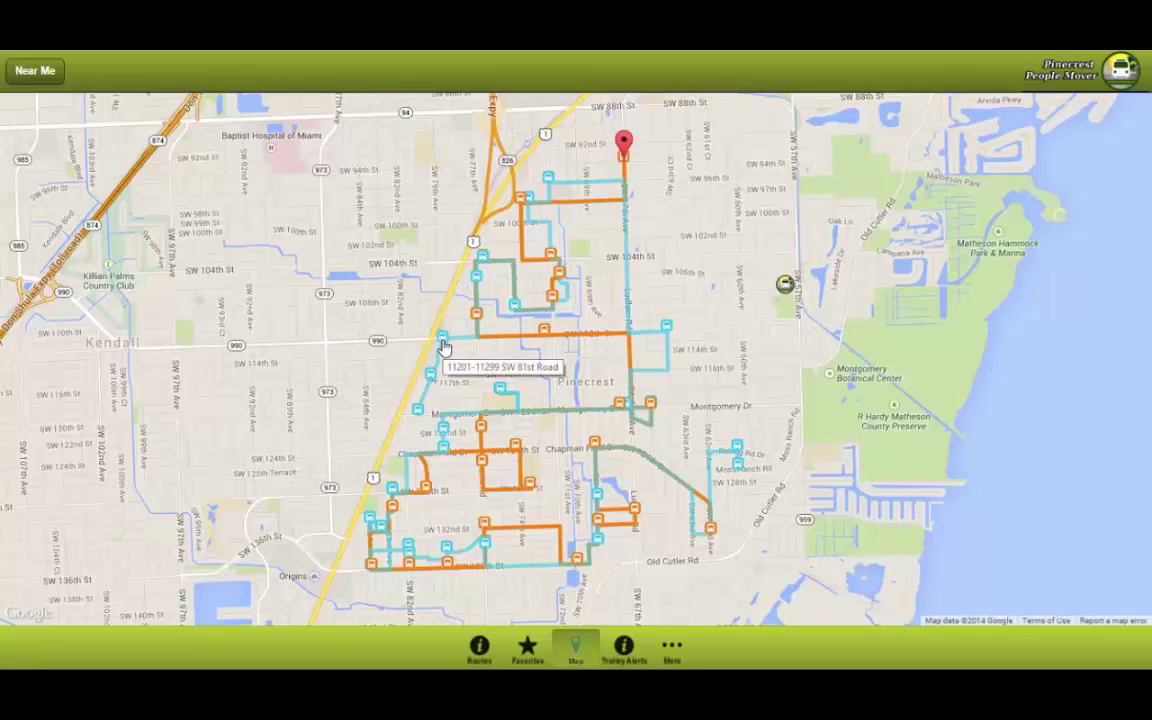
click(443, 340)
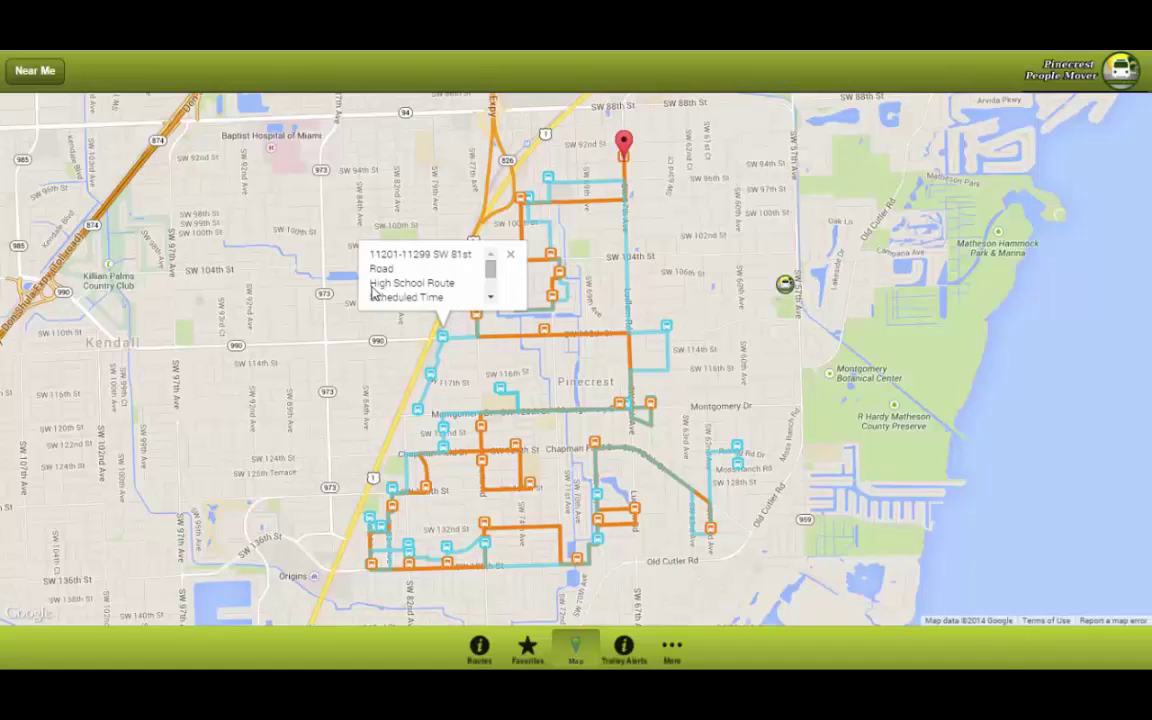
scroll(477, 288, down, 1)
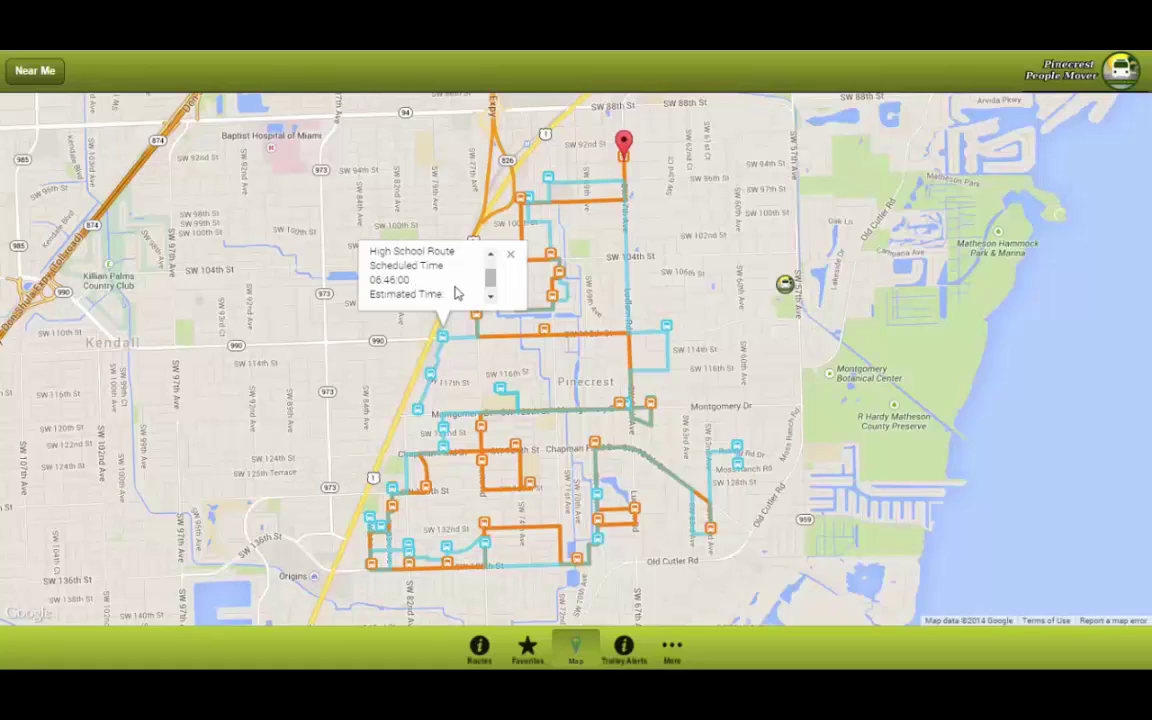
click(490, 302)
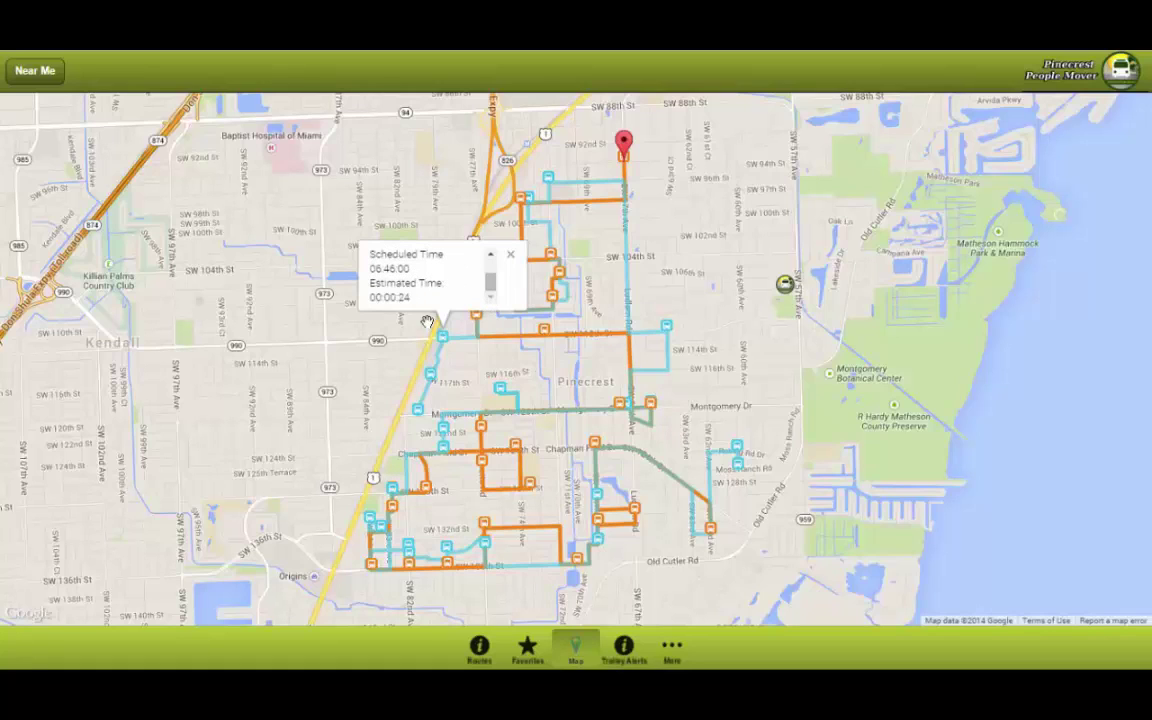
click(510, 254)
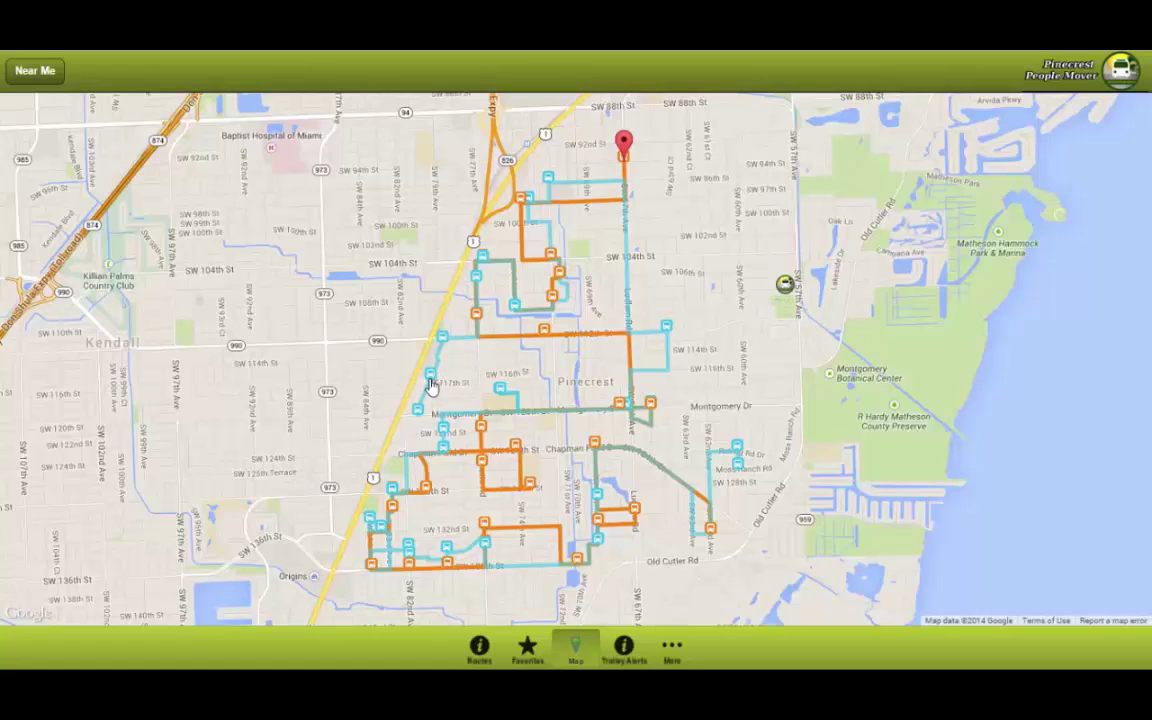
mouse_move(431, 382)
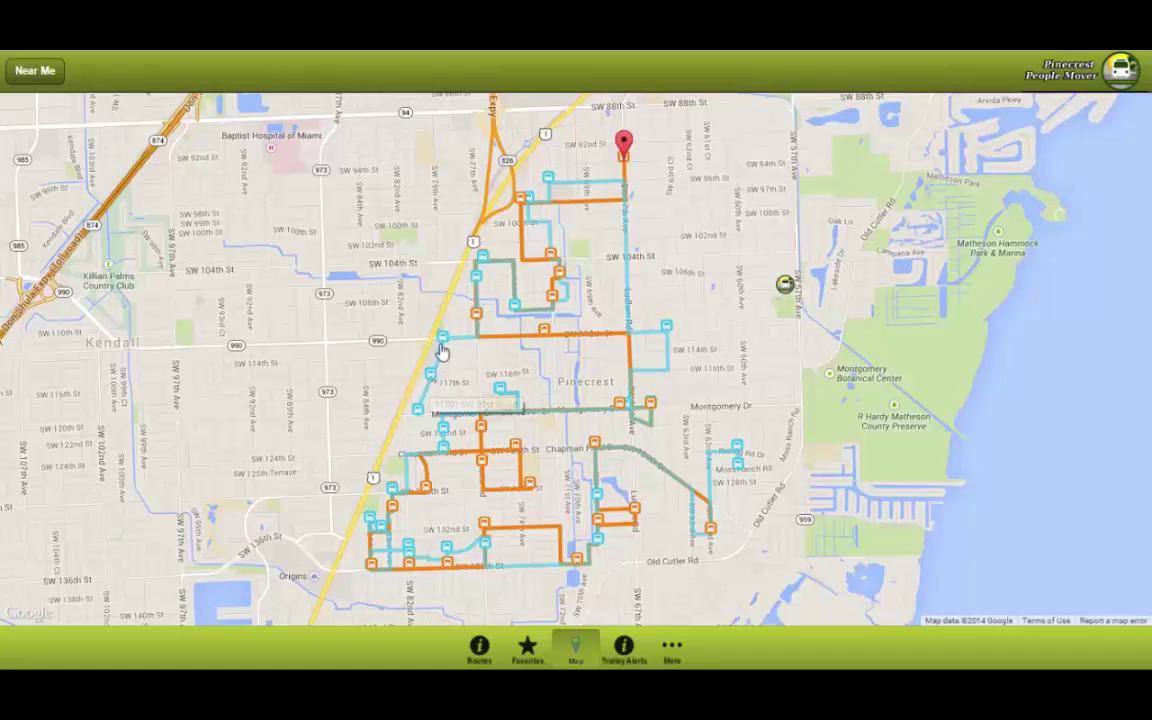
click(442, 338)
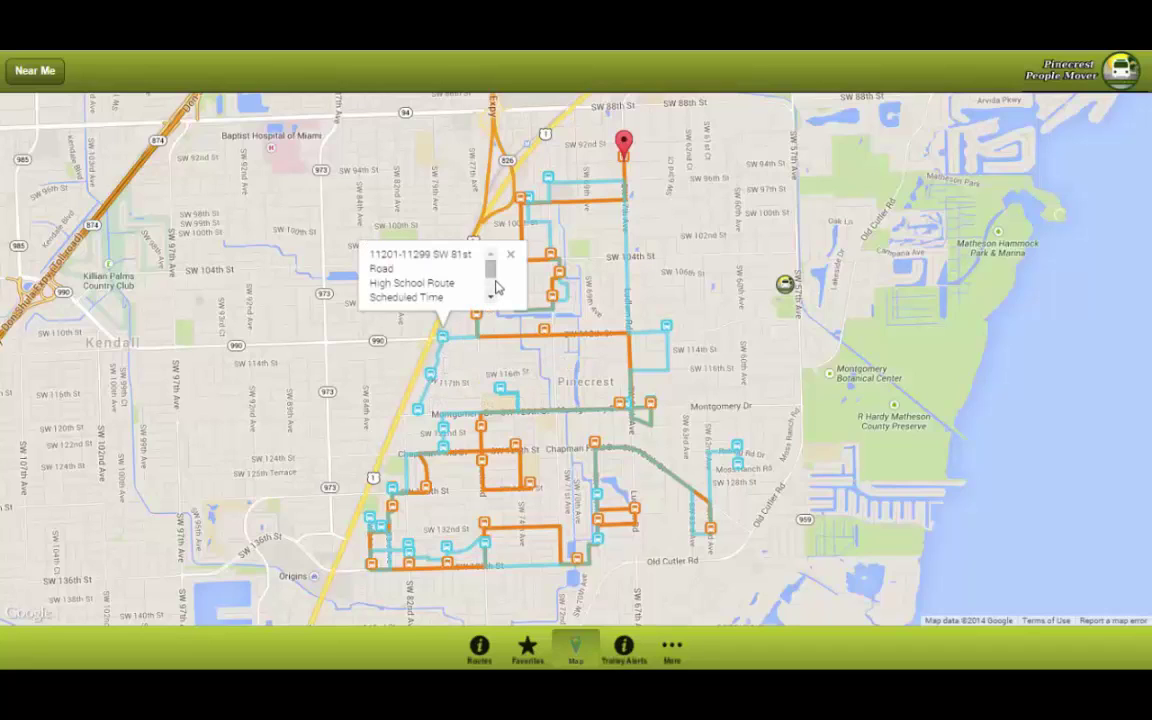
scroll(491, 292, down, 2)
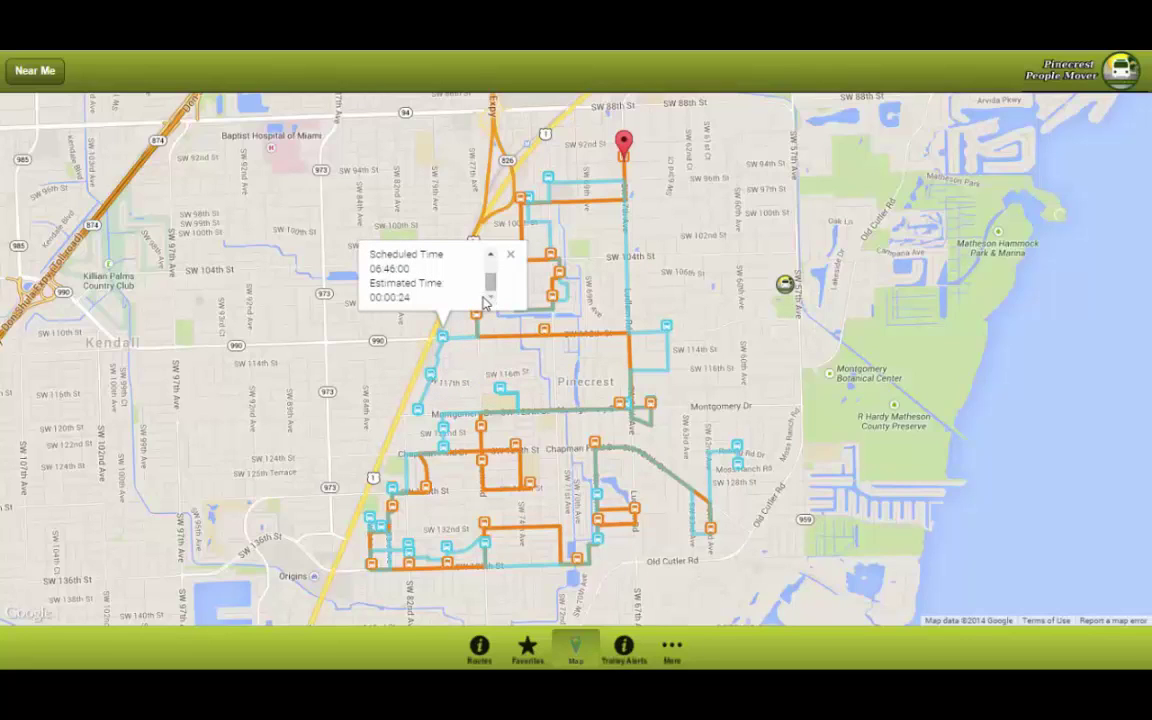
click(510, 255)
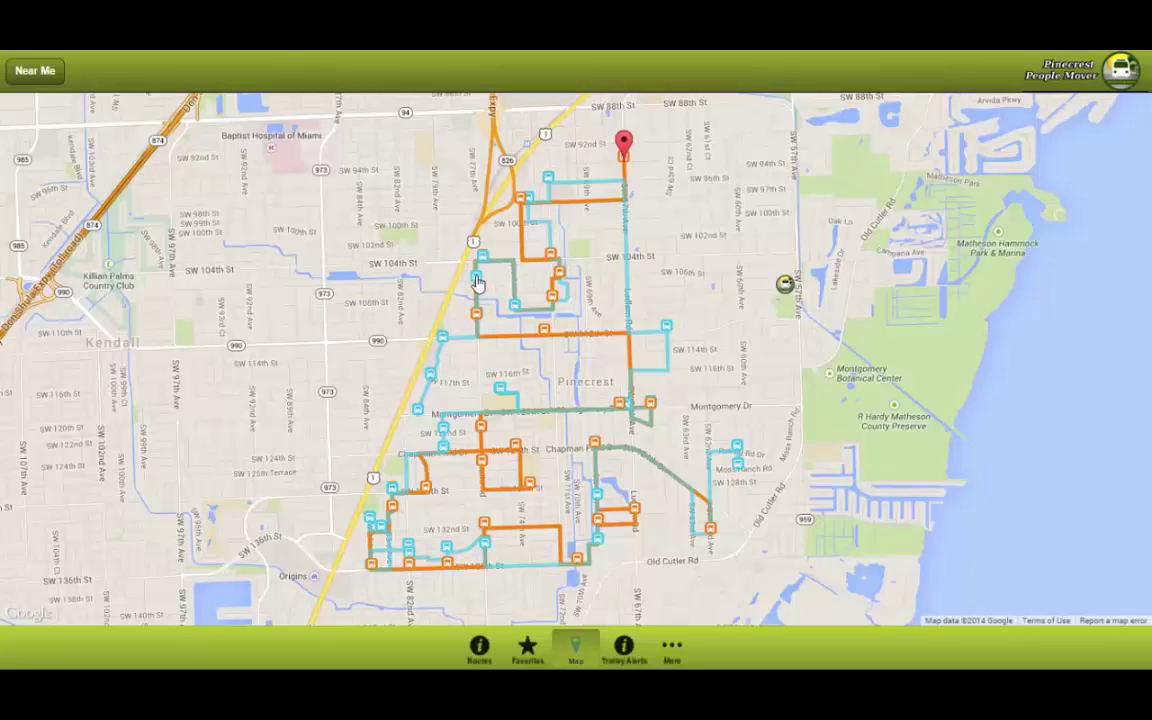
click(478, 282)
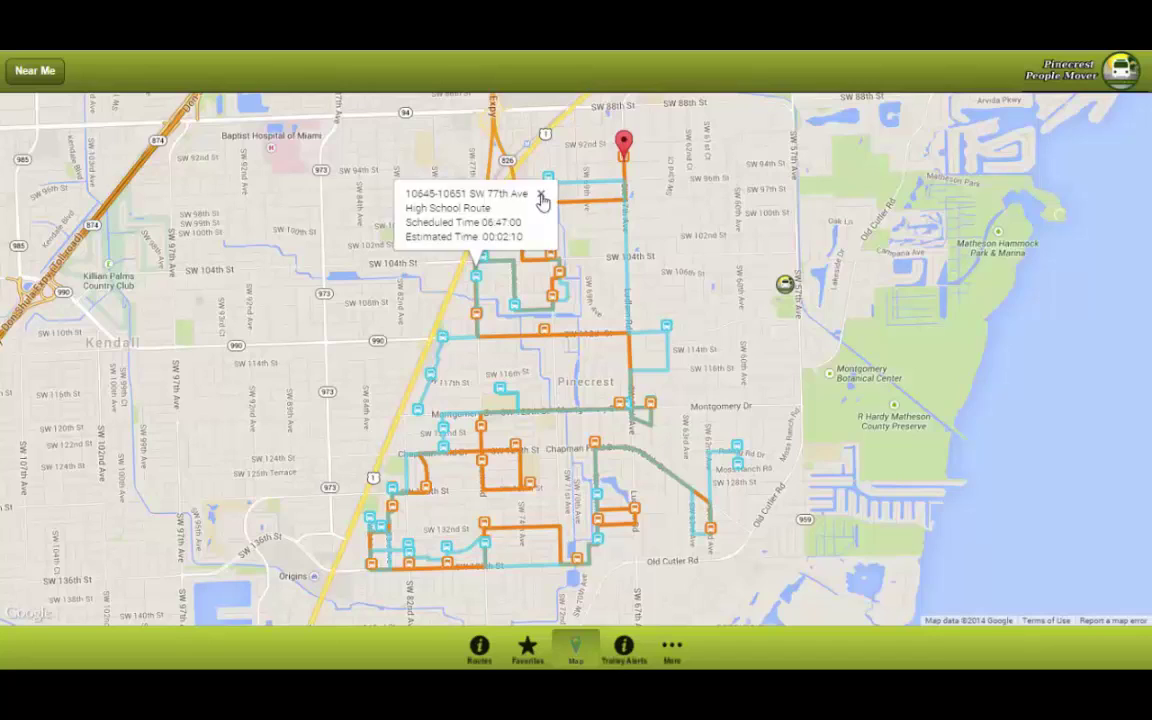
click(541, 195)
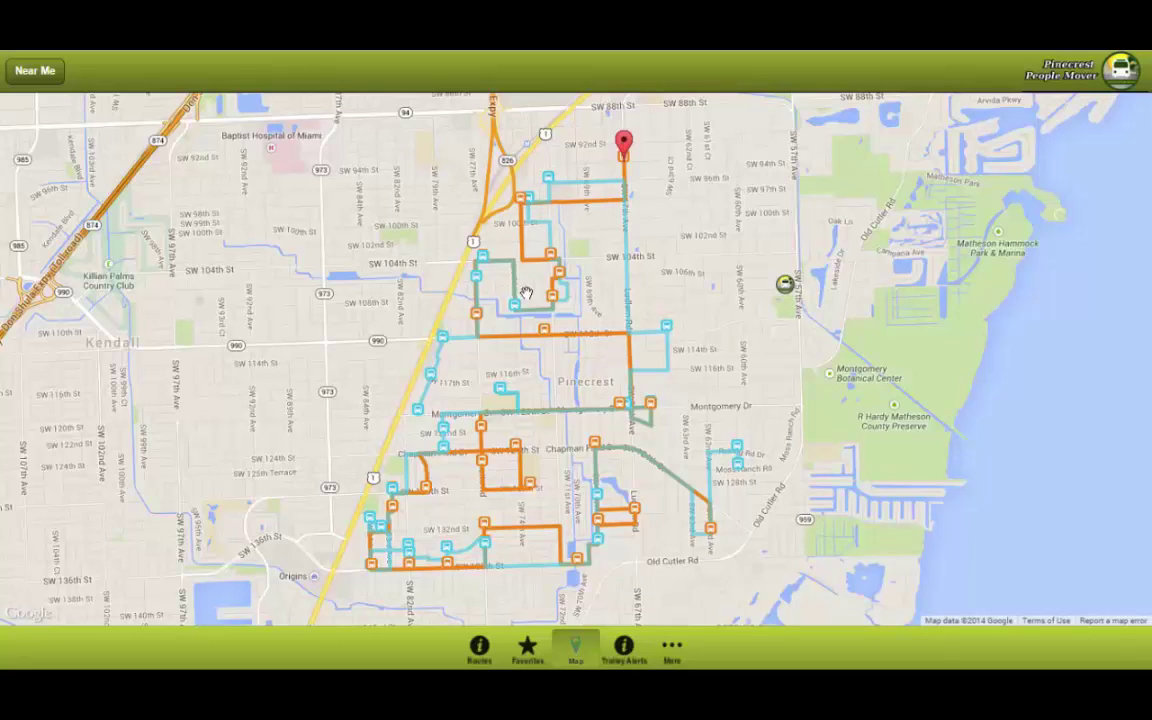
Step: Open the More options, read the About Us page, and go back to the options list
click(670, 652)
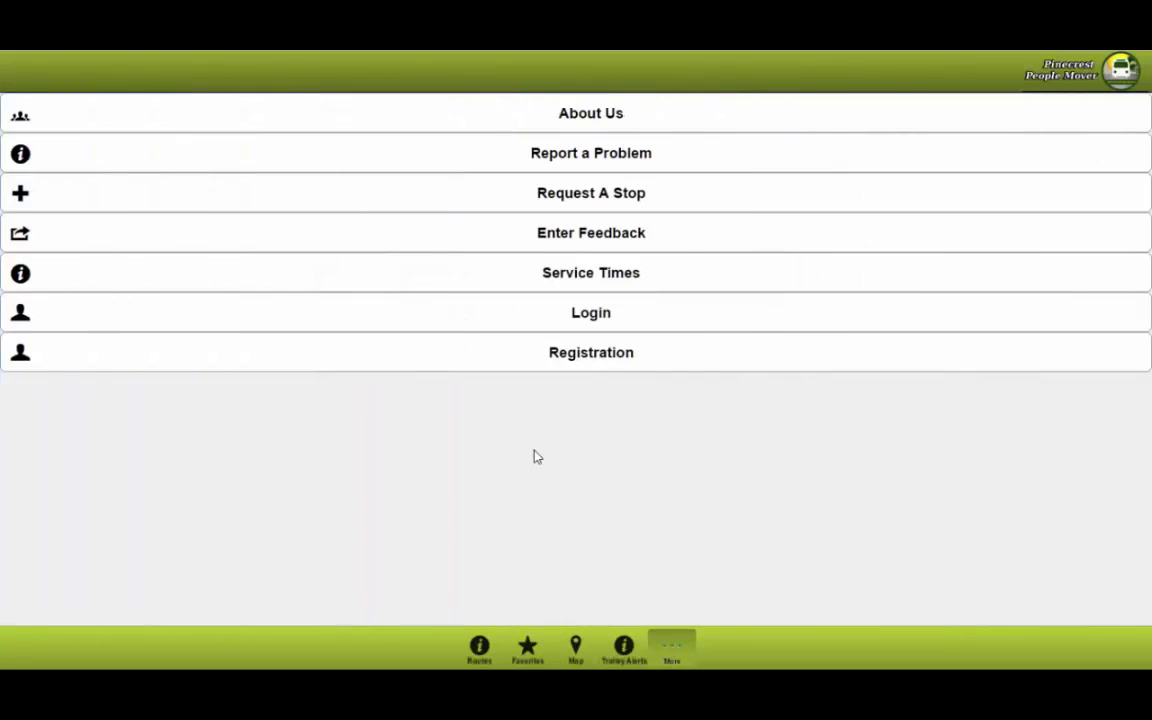
click(512, 130)
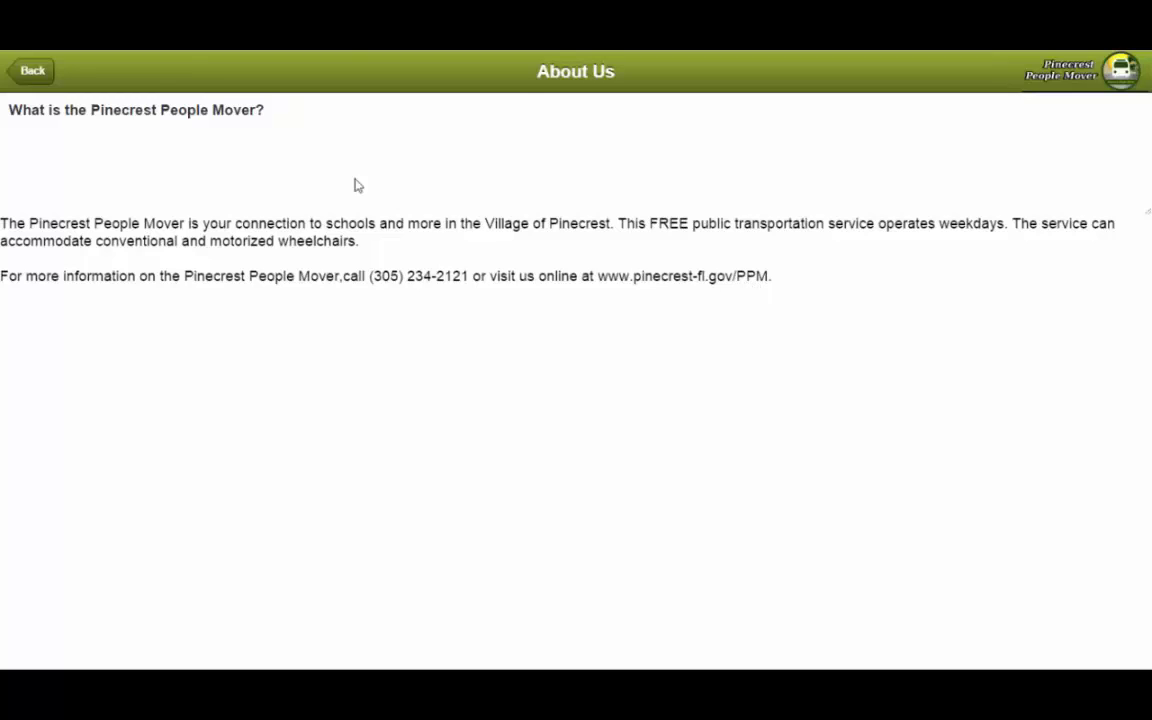
click(40, 84)
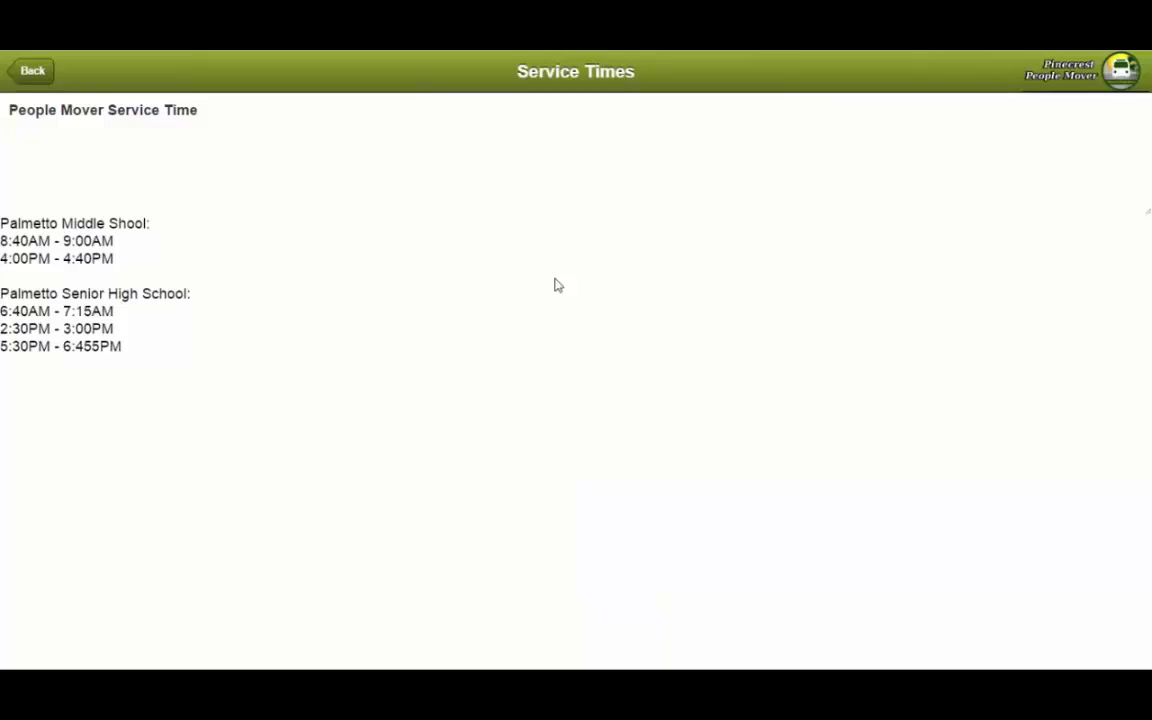
Step: Go back from Service Times to the options list of About Us through Registration
click(29, 79)
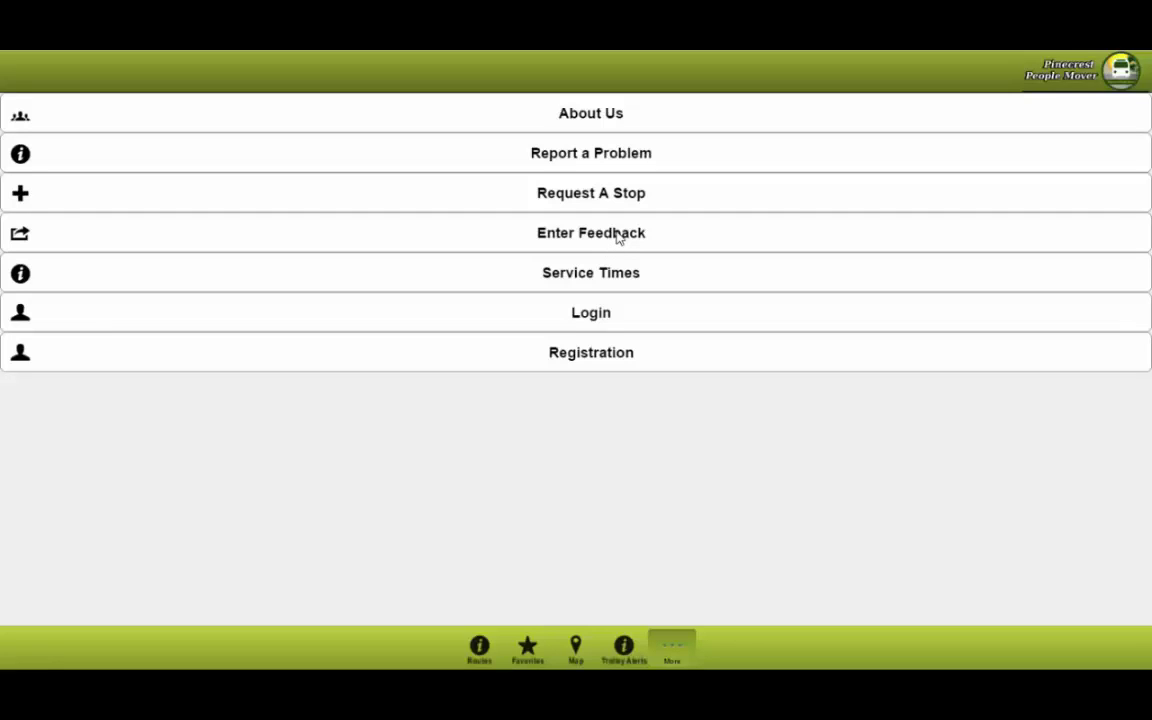
Step: Submit feedback 'This app rocks!' under the name Admin with the user's e-mail, then dismiss the confirmation
click(618, 236)
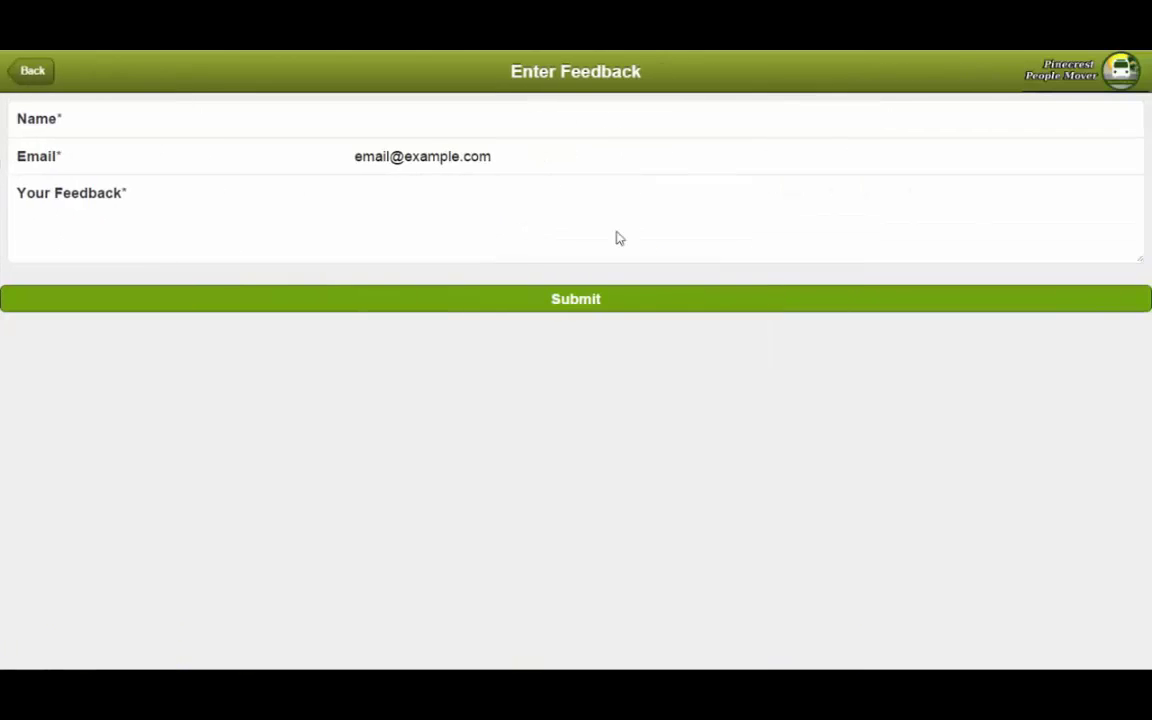
click(453, 120)
text(Admin)
key(Tab)
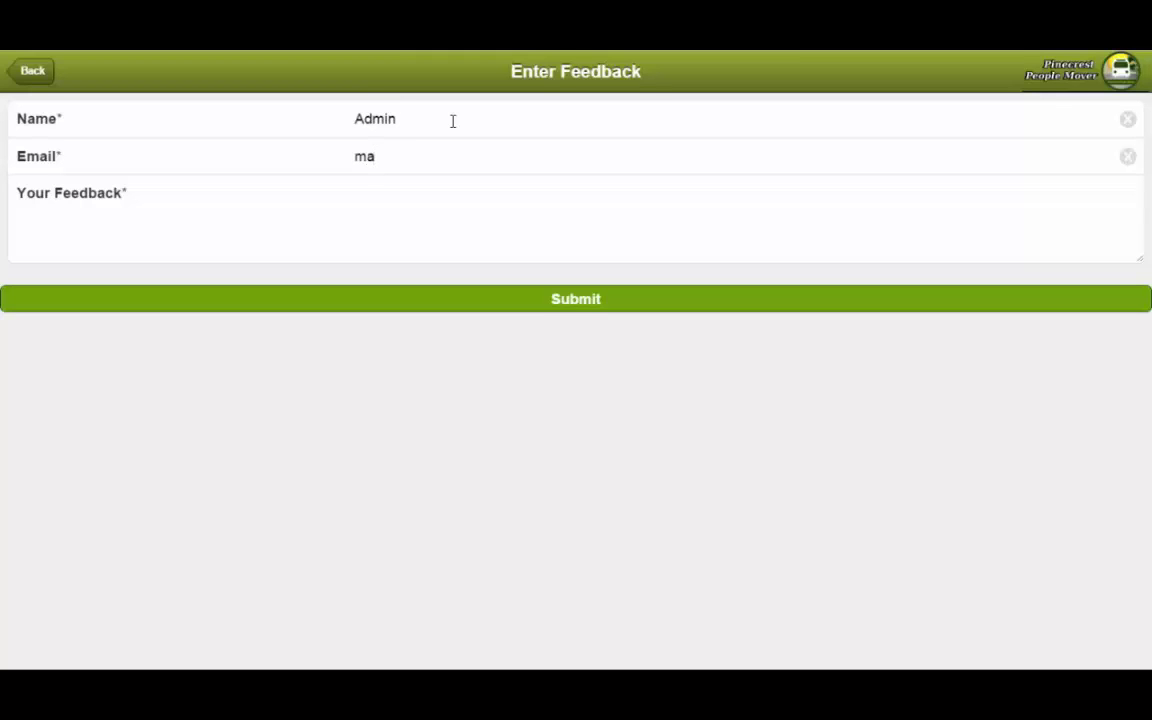
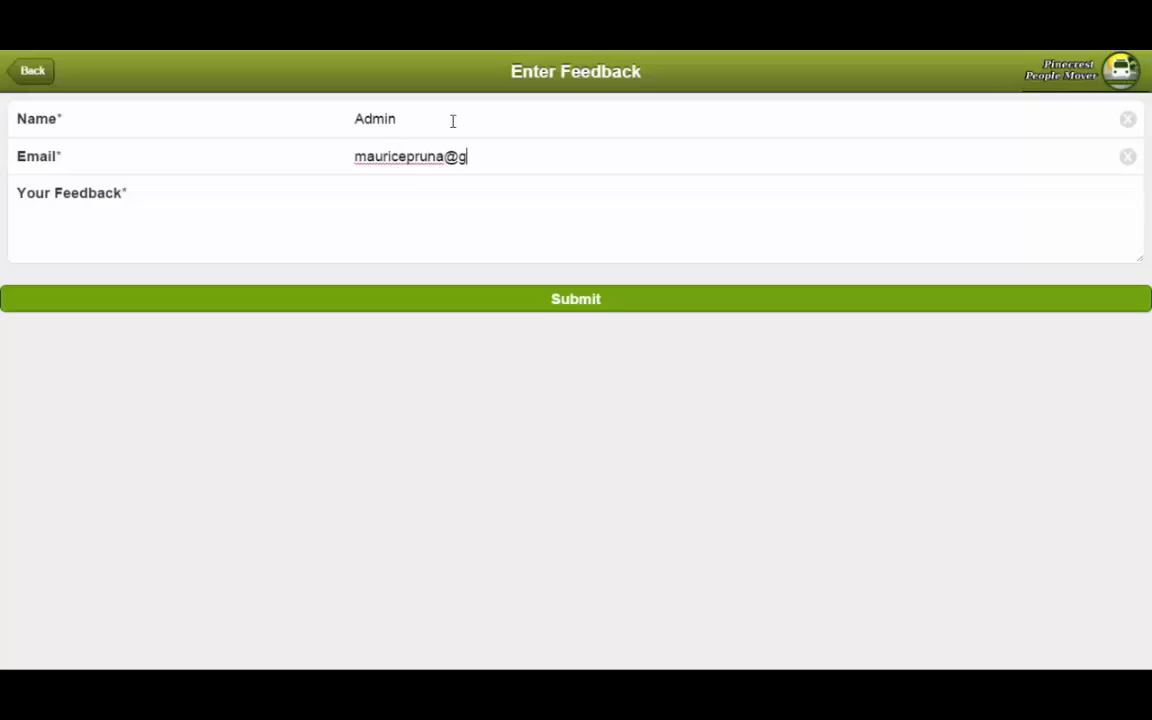
key(Tab)
text(This ap)
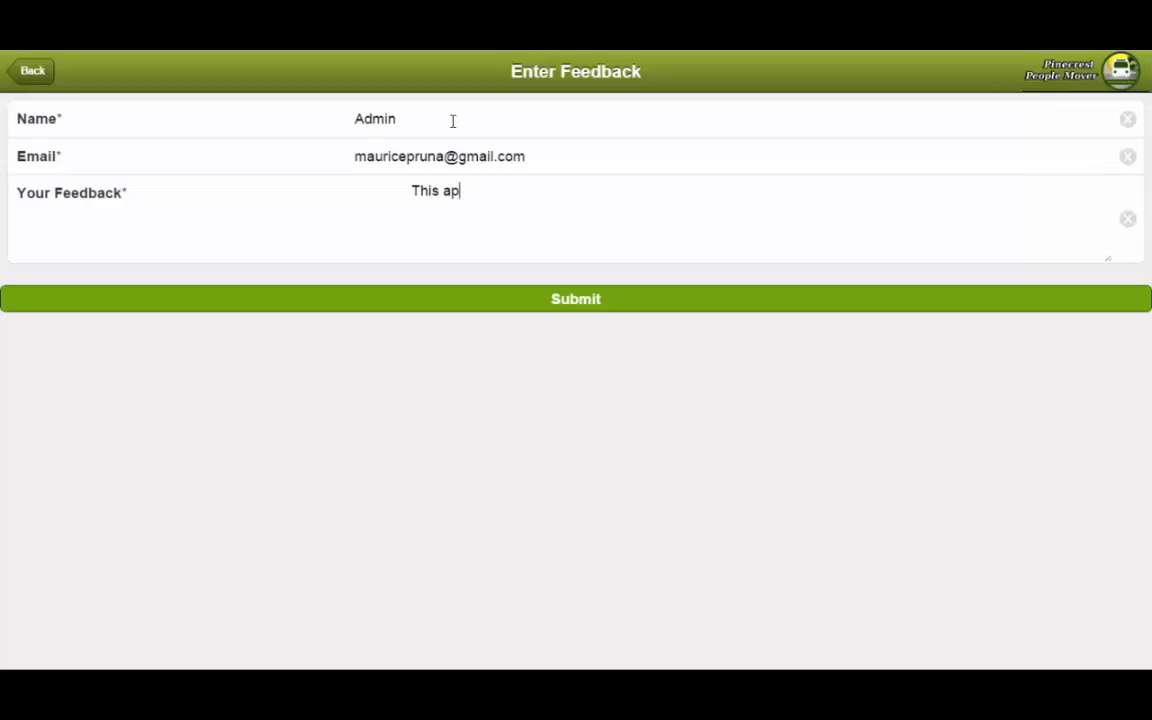
text(p rocks!)
click(556, 301)
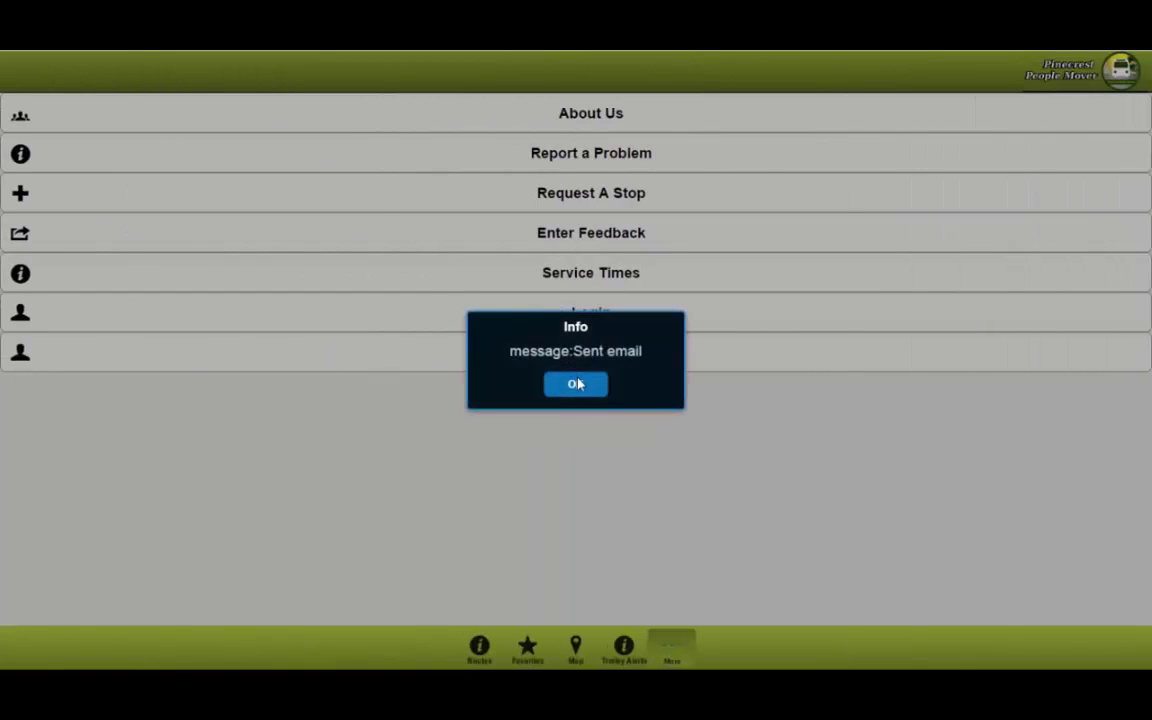
click(576, 385)
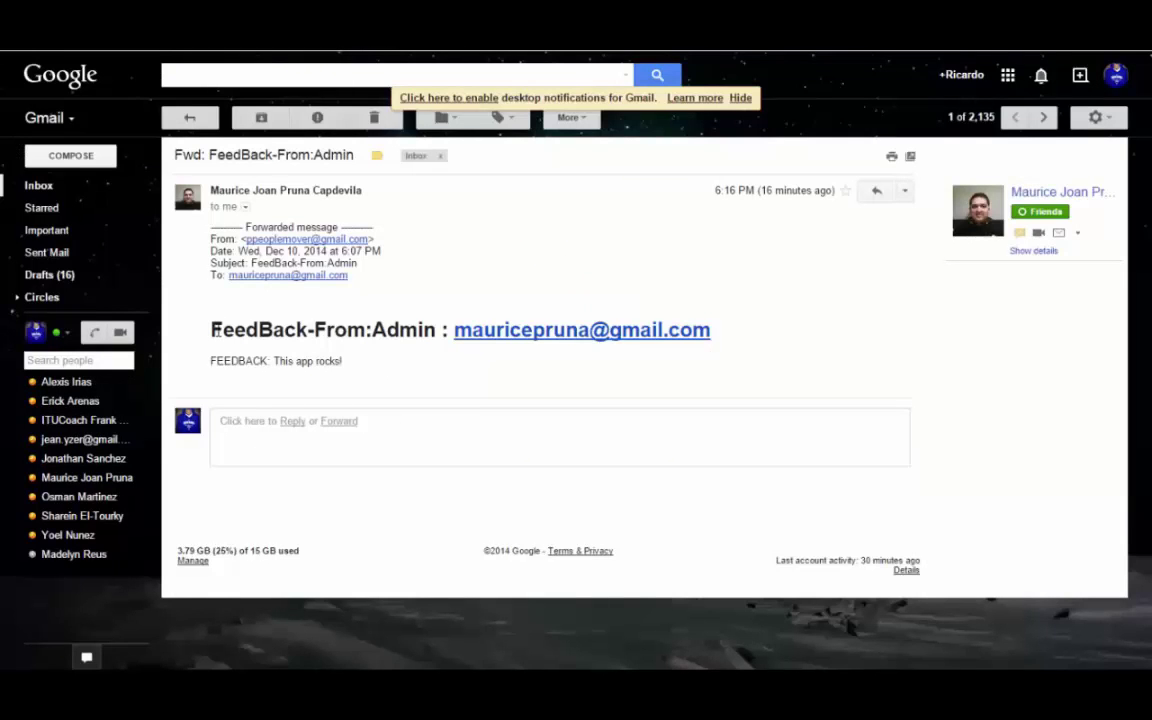
Step: Highlight and then deselect the heading of the FeedBack-From:Admin email in Gmail
drag(210, 330, 424, 329)
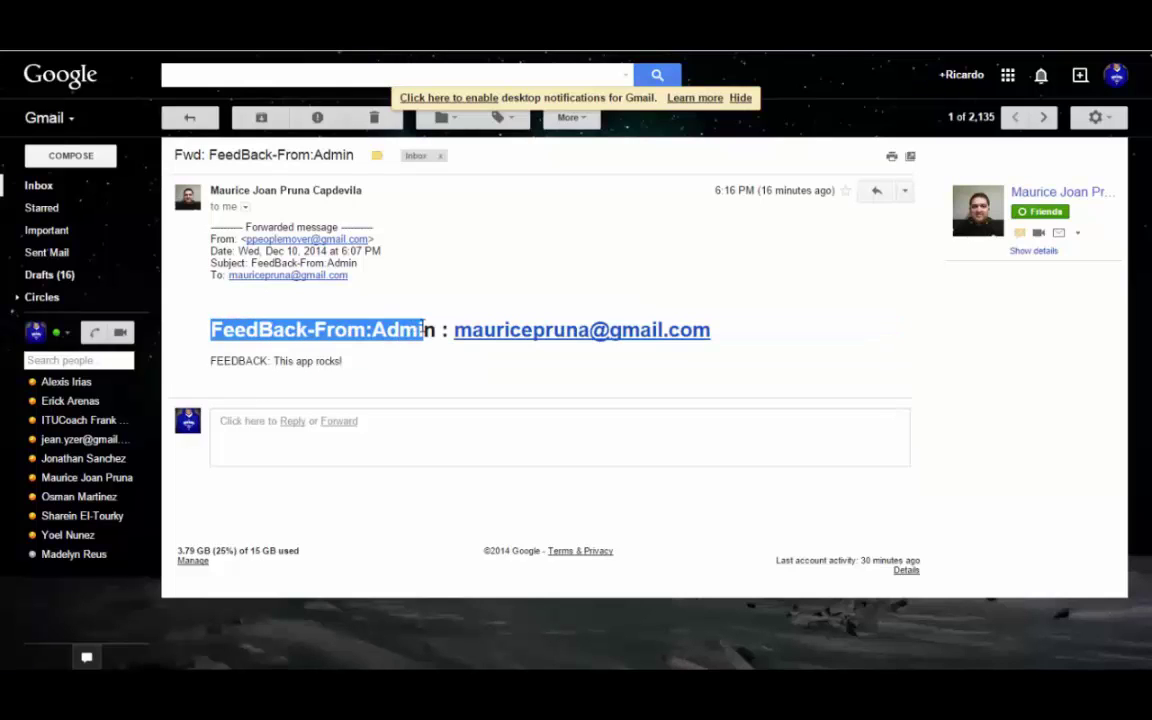
click(424, 329)
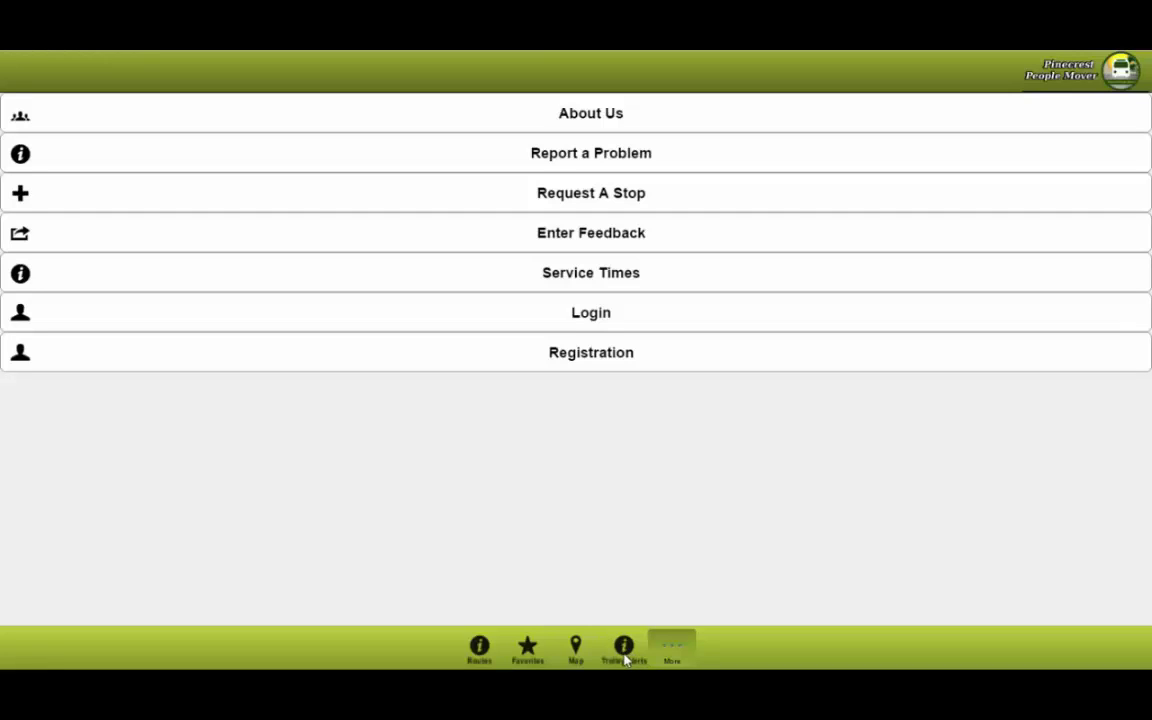
Step: Visit Trolley Alerts and Map, then open the Palmetto High North Route stop list from Routes
click(624, 655)
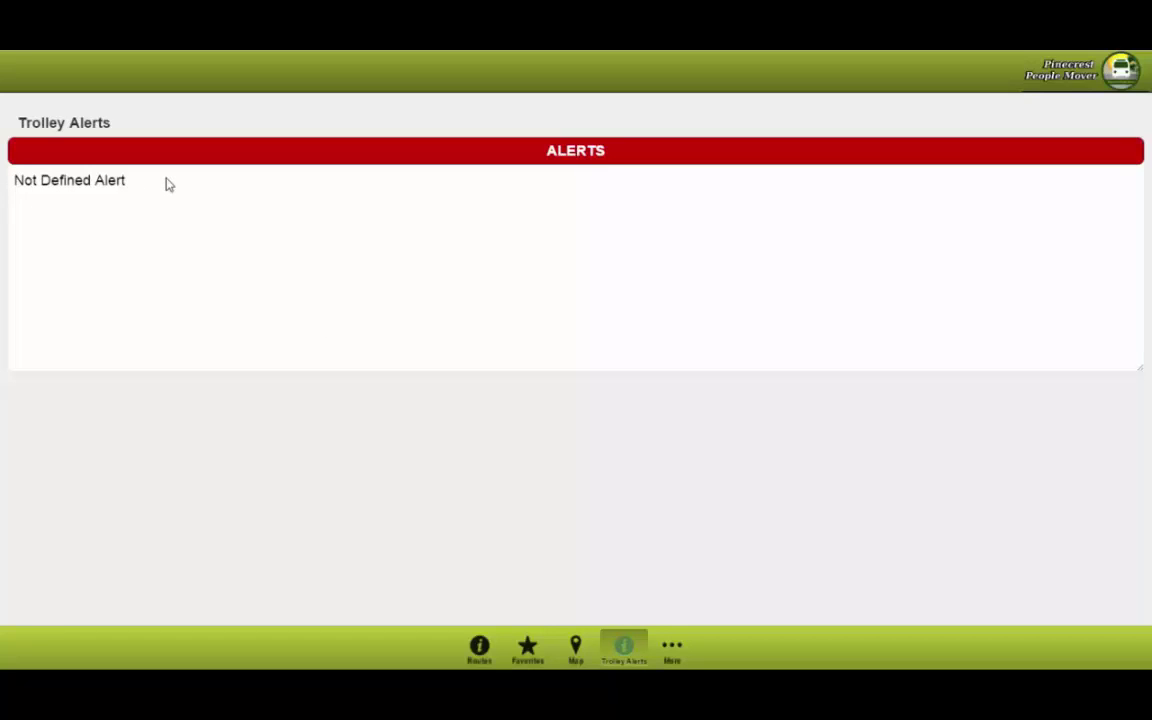
click(575, 645)
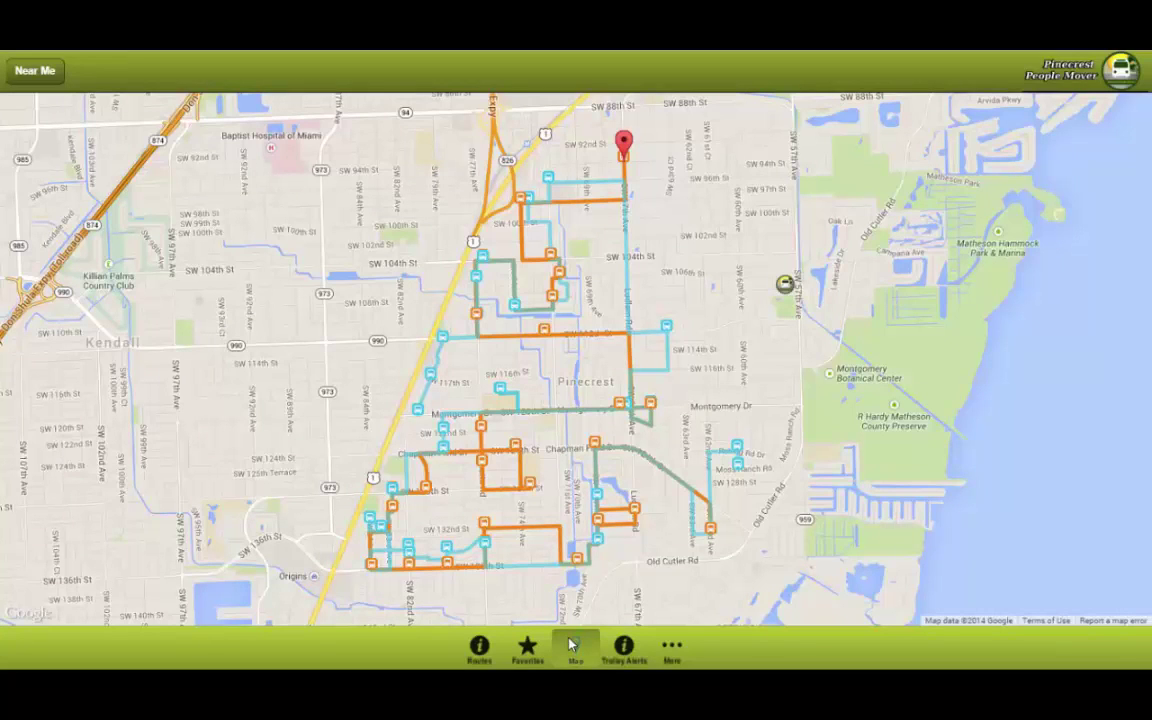
click(480, 650)
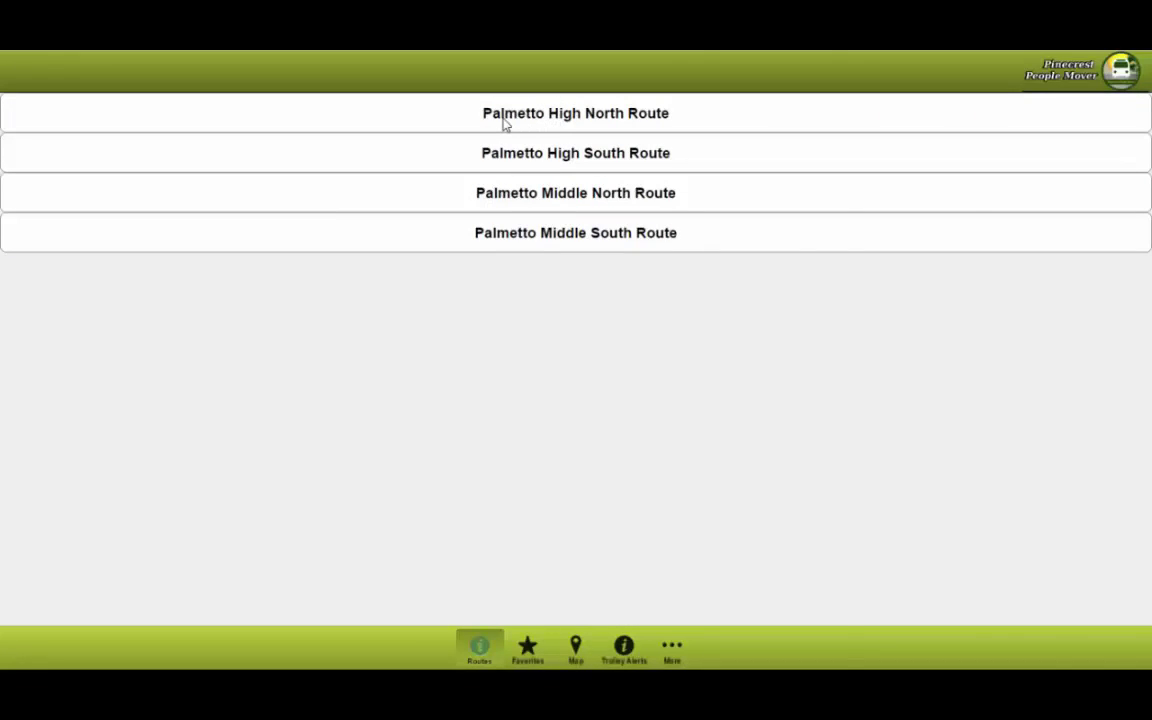
click(505, 118)
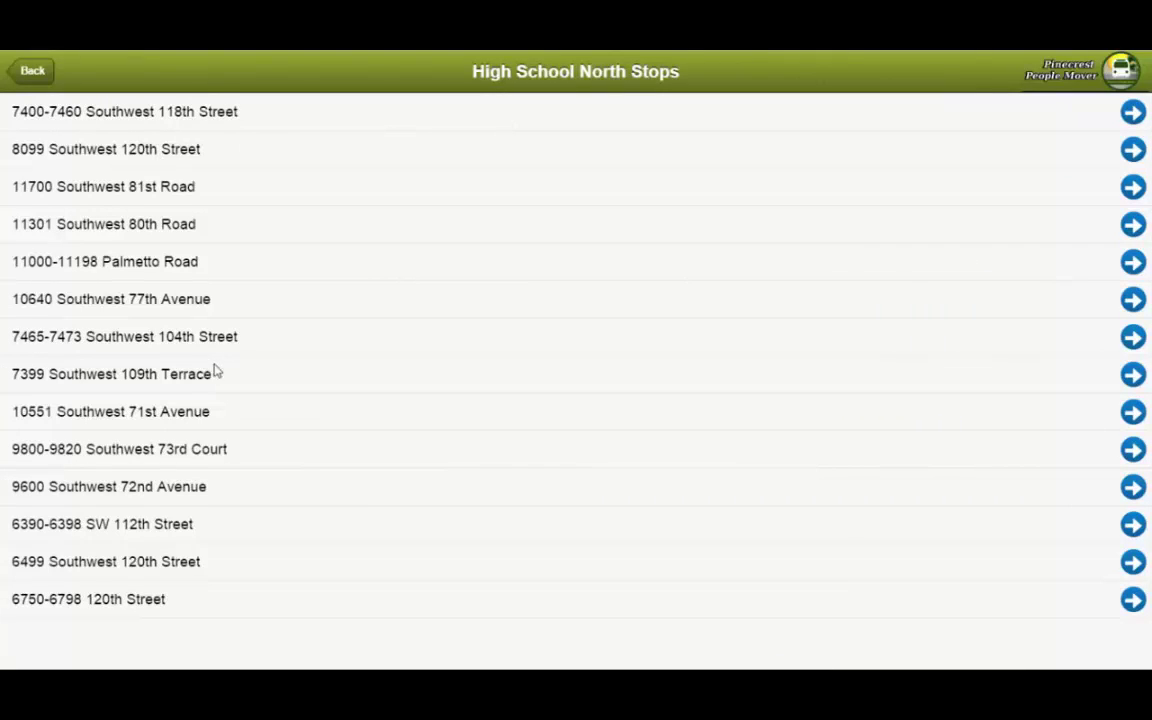
Step: Open the 11301 Southwest 80th Road stop to see its scheduled times and 00:00:15 estimate
click(151, 232)
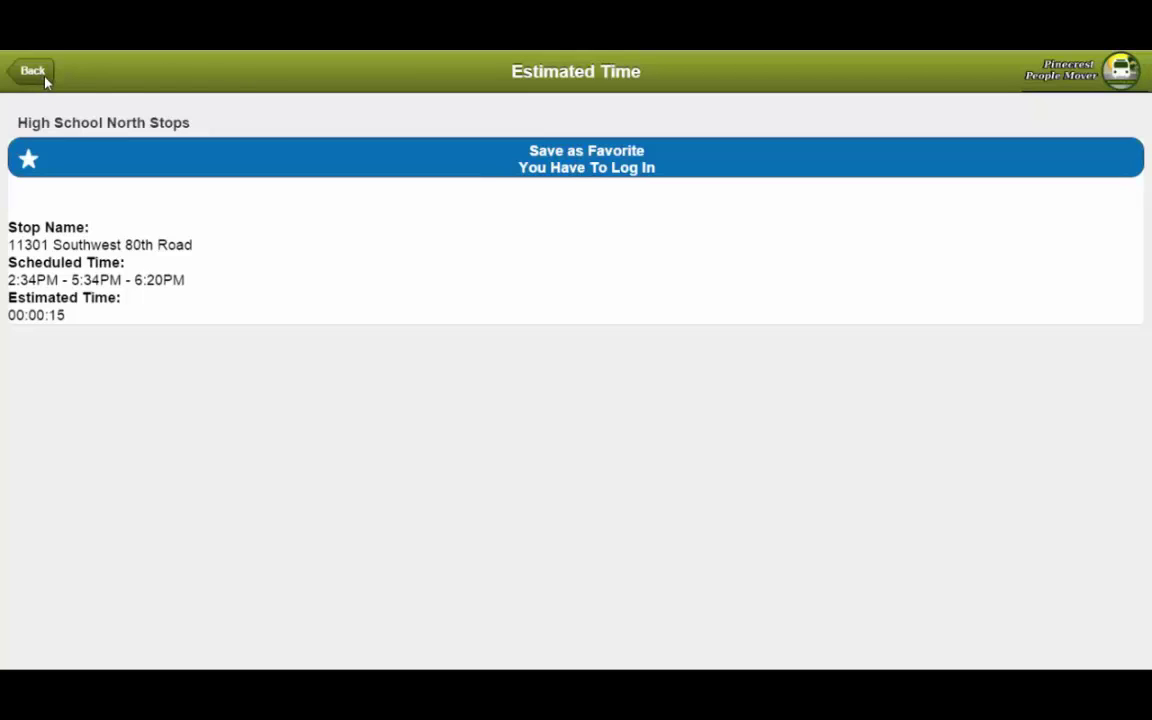
Step: Try saving the stop as a favorite, open Registration, and enter the account's e-mail address
click(575, 170)
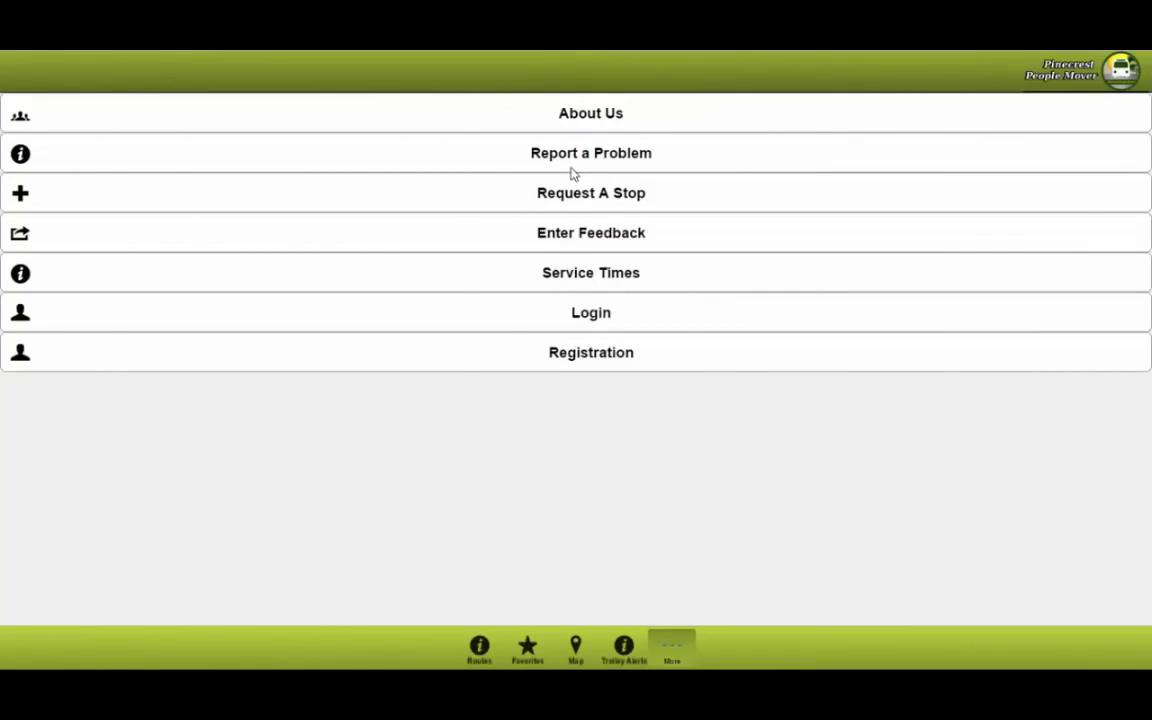
click(585, 357)
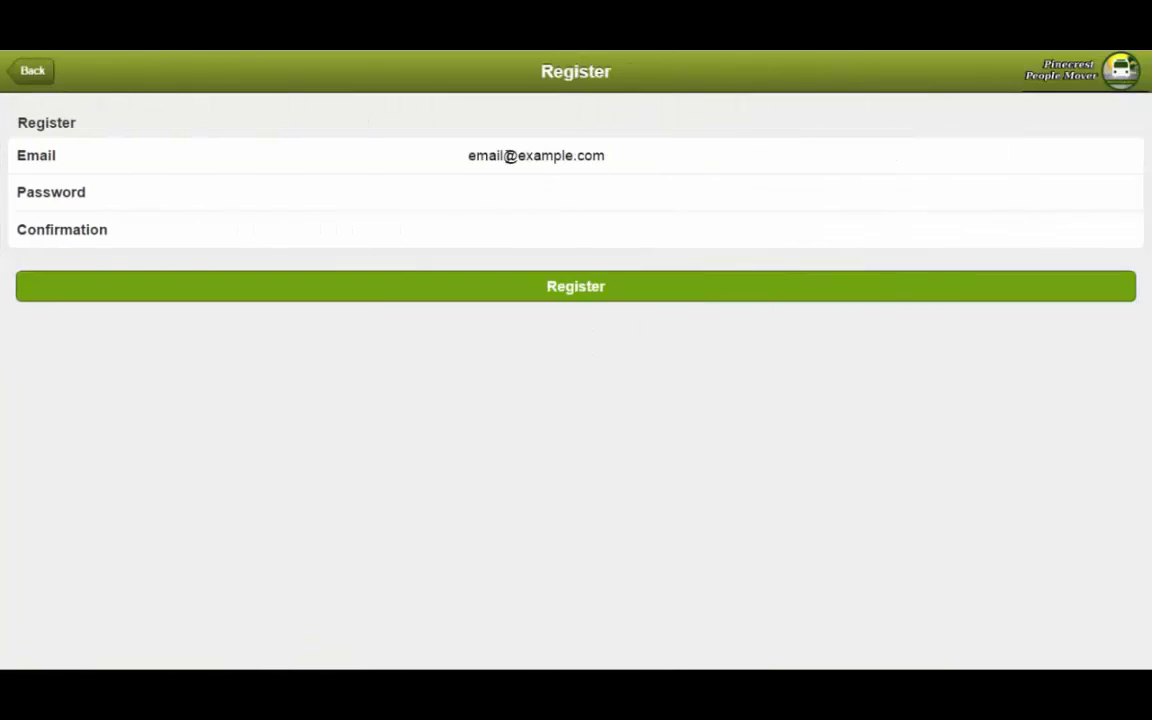
click(510, 157)
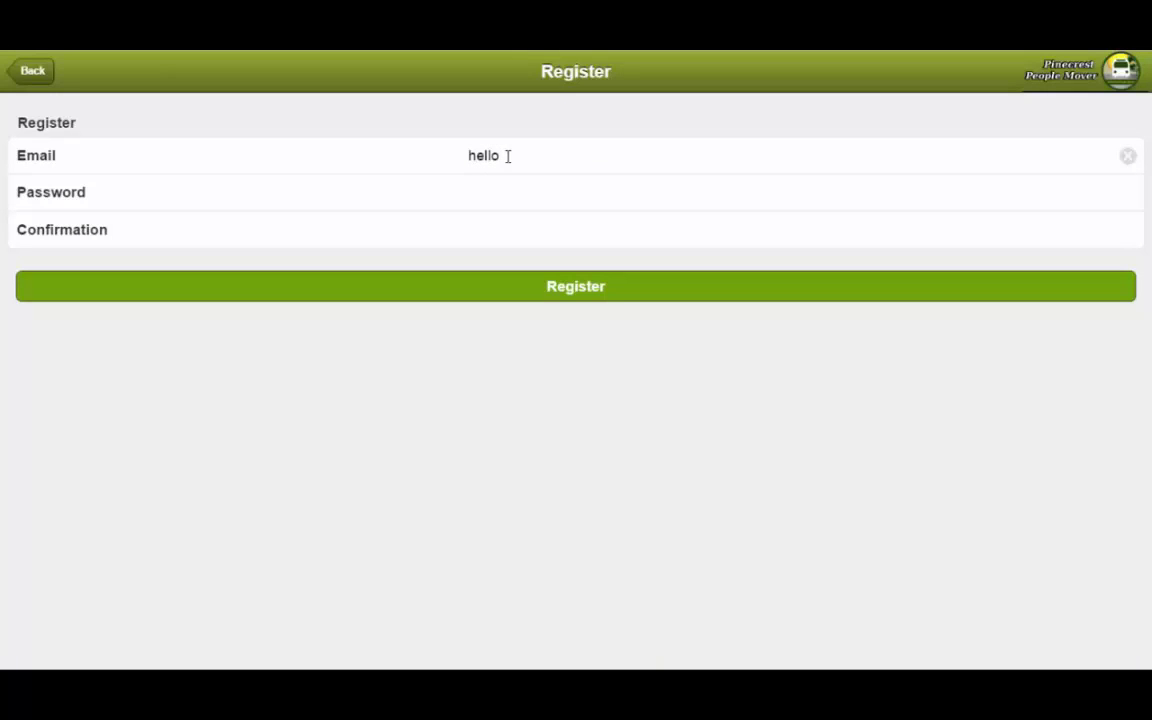
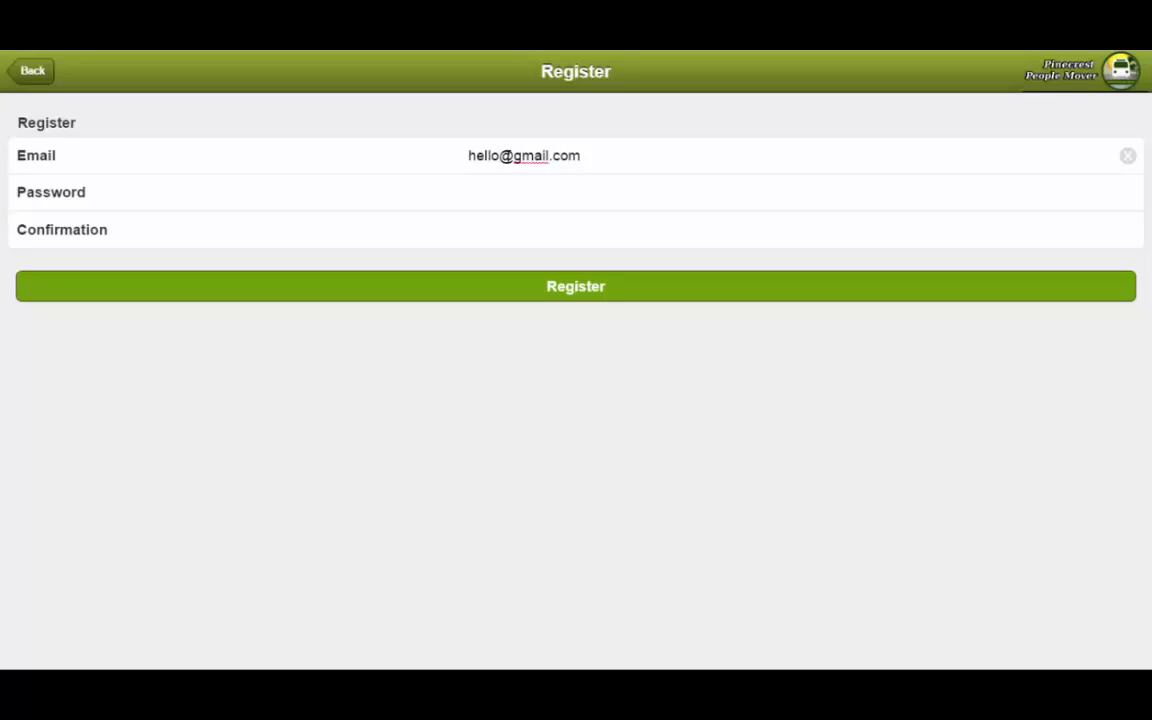
click(502, 155)
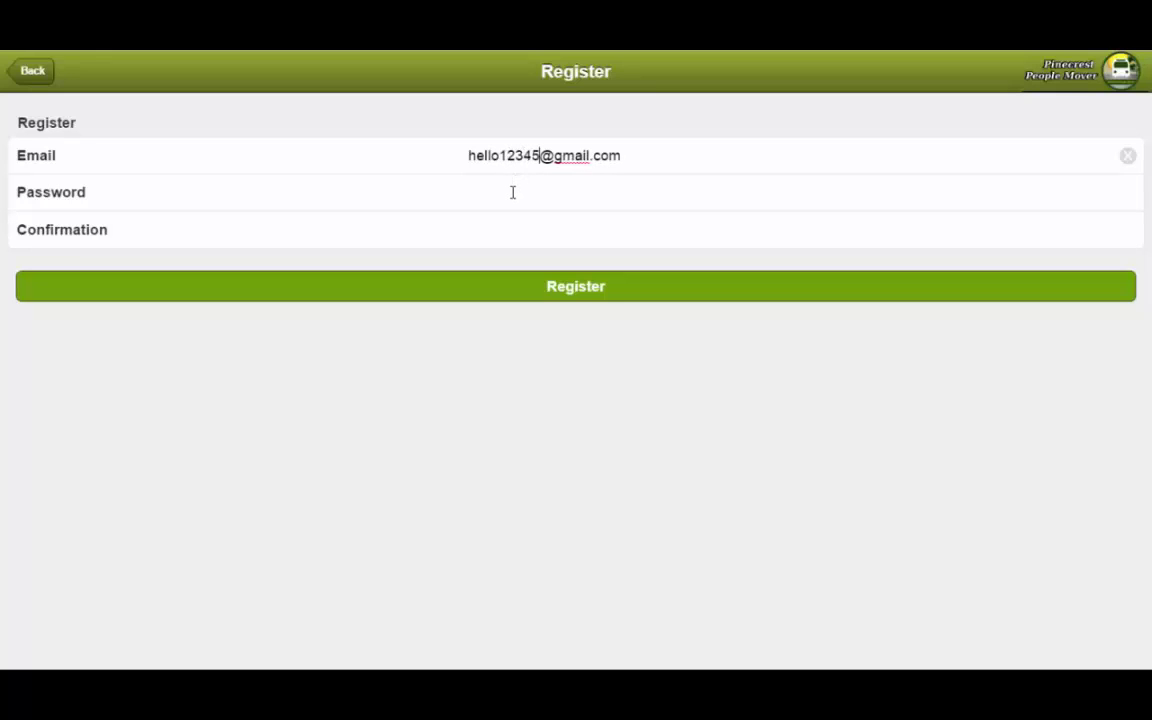
Step: Enter a matching password and confirmation, register, and dismiss the success message
click(511, 192)
key(Tab)
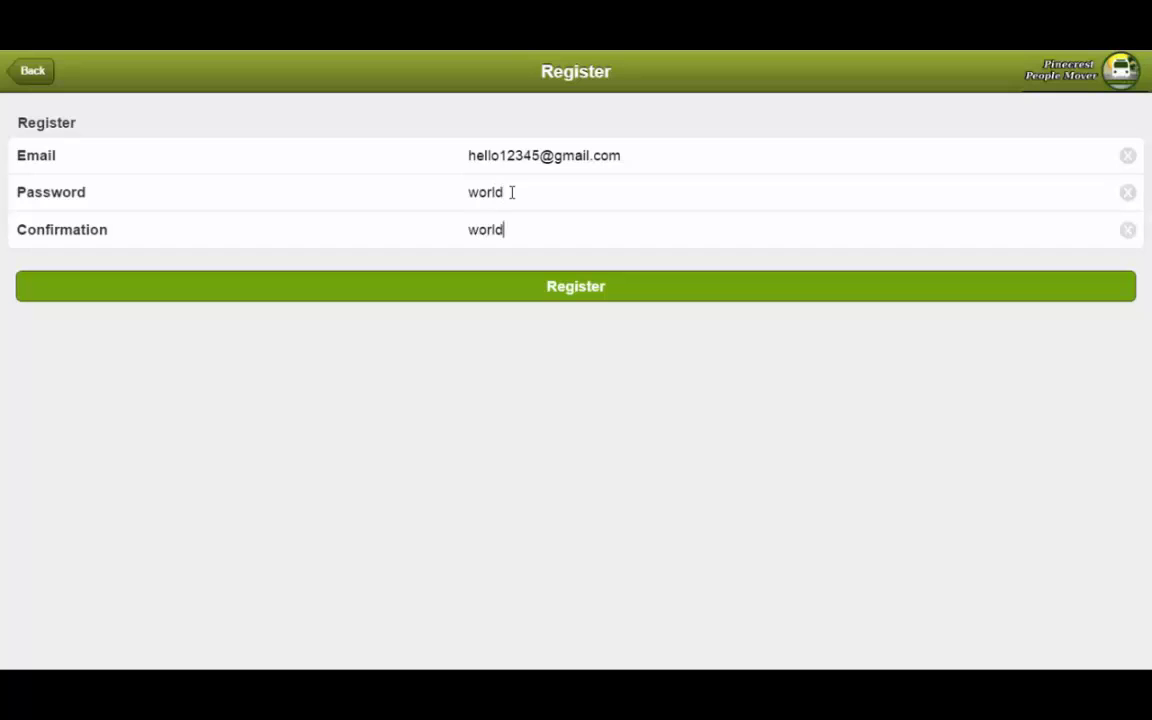
click(537, 292)
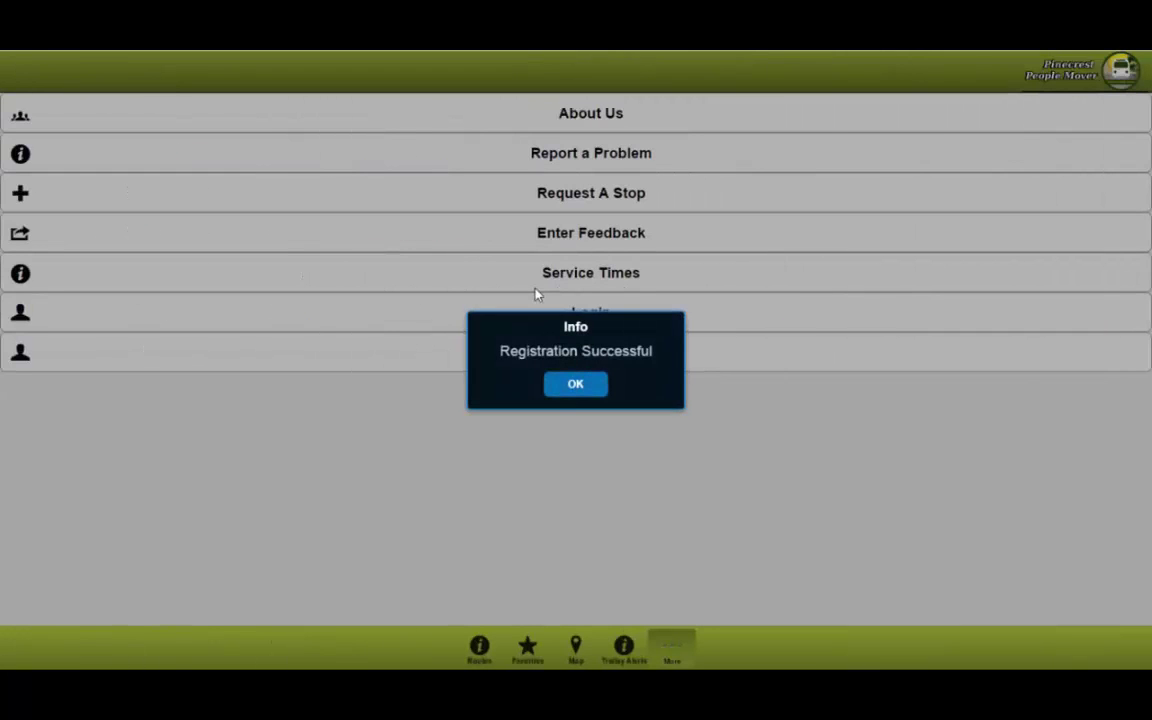
click(576, 385)
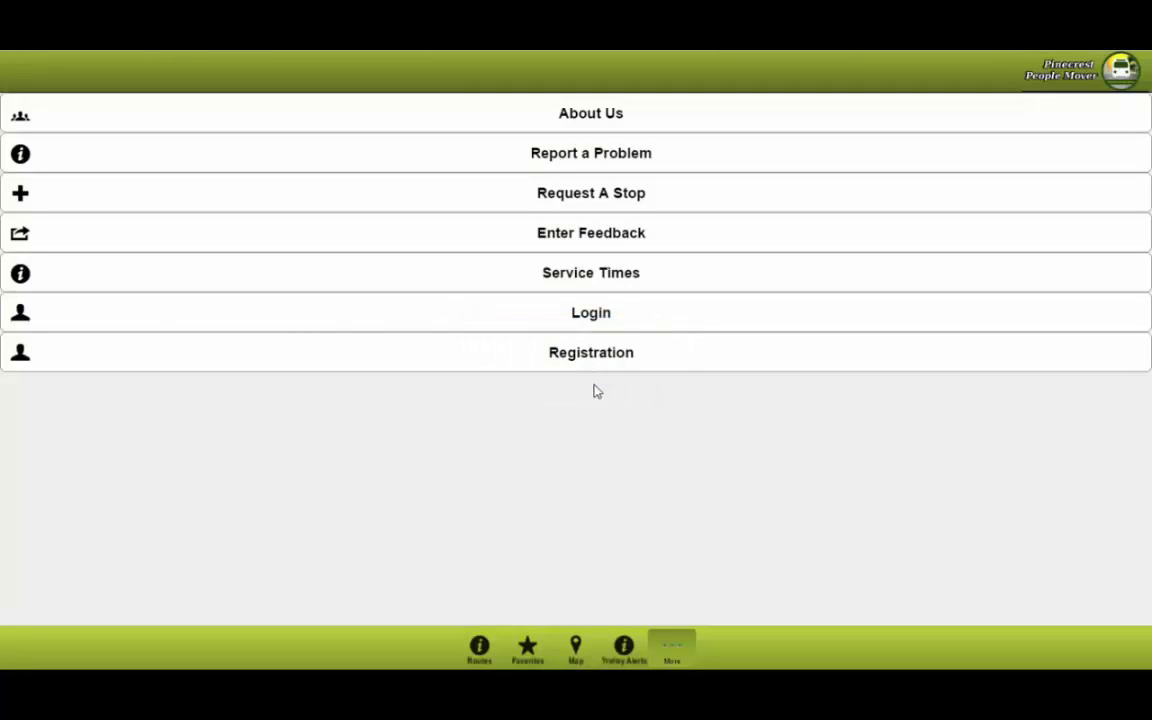
Step: Save the 11301 Southwest 80th Road stop from the High School North route as a favorite and view Favorites
click(479, 650)
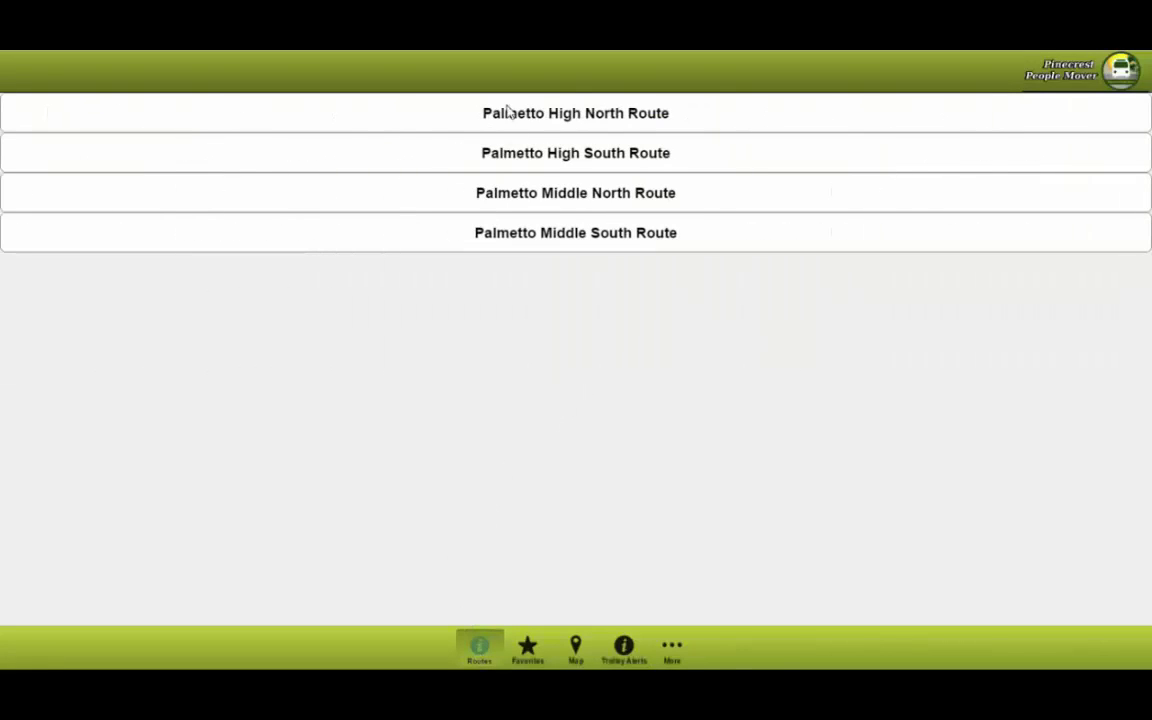
click(494, 120)
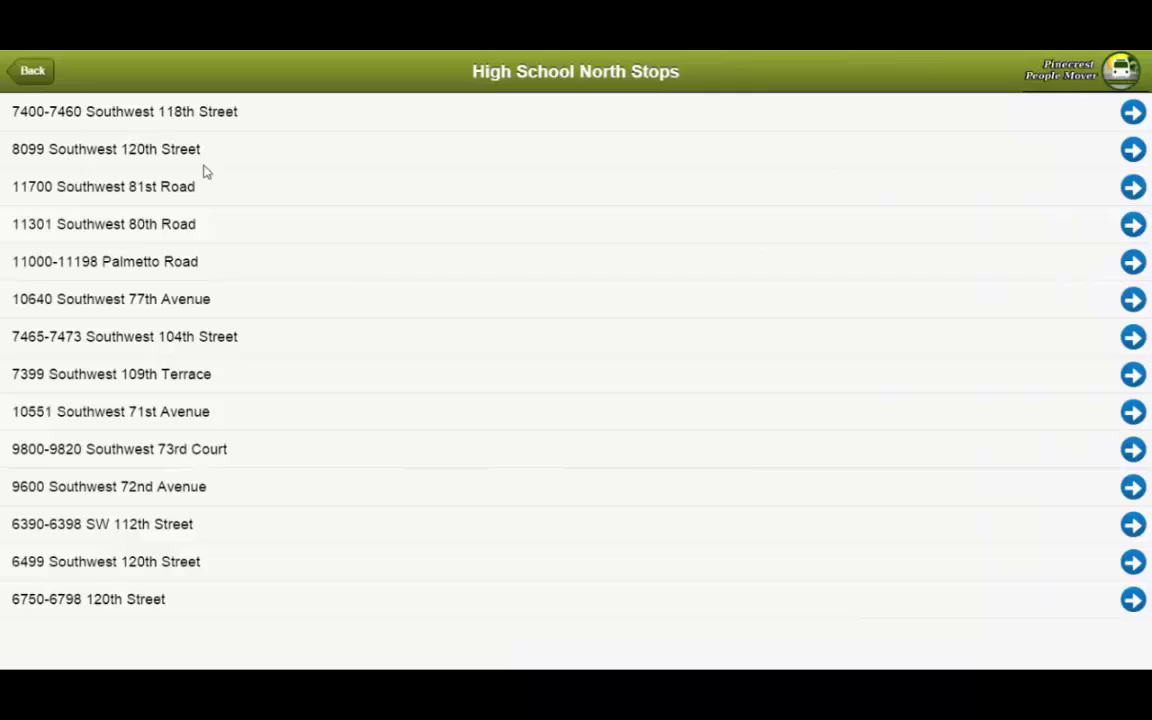
click(148, 234)
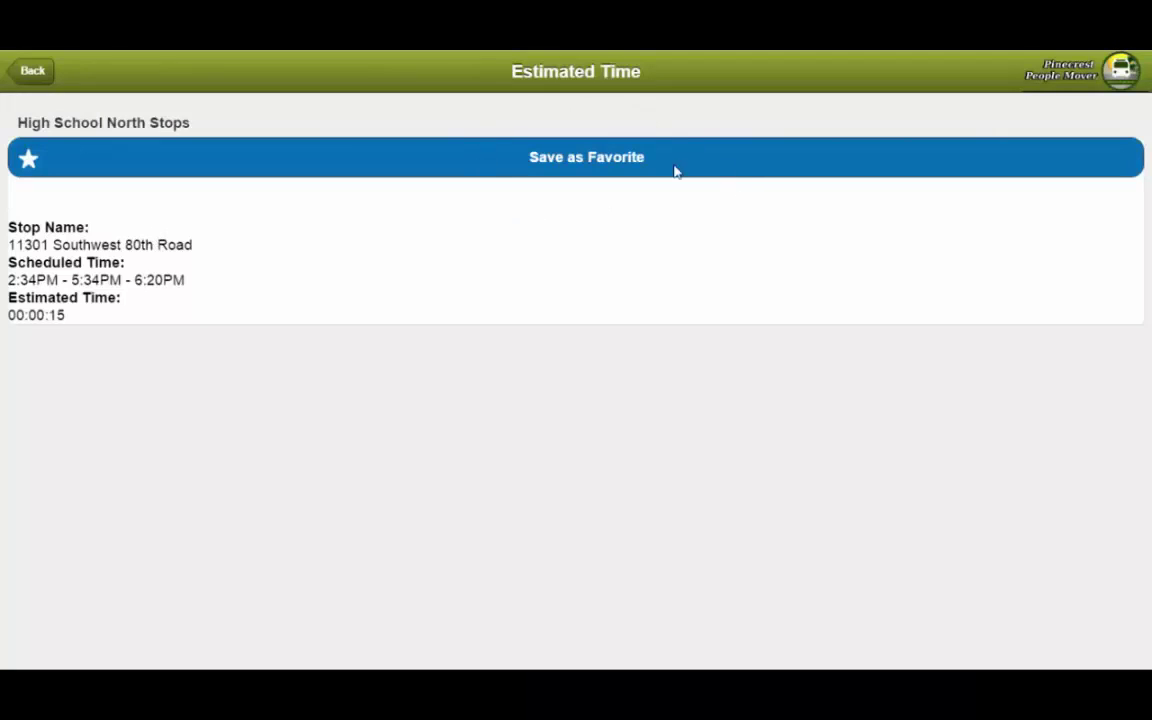
click(561, 172)
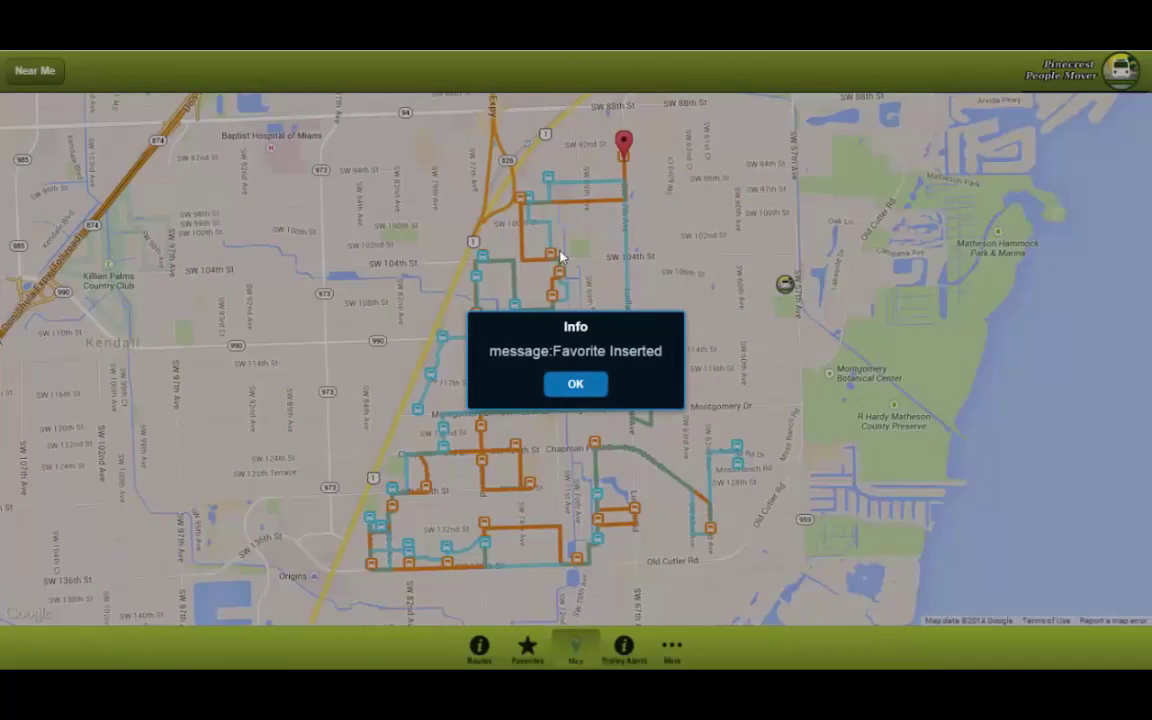
click(576, 385)
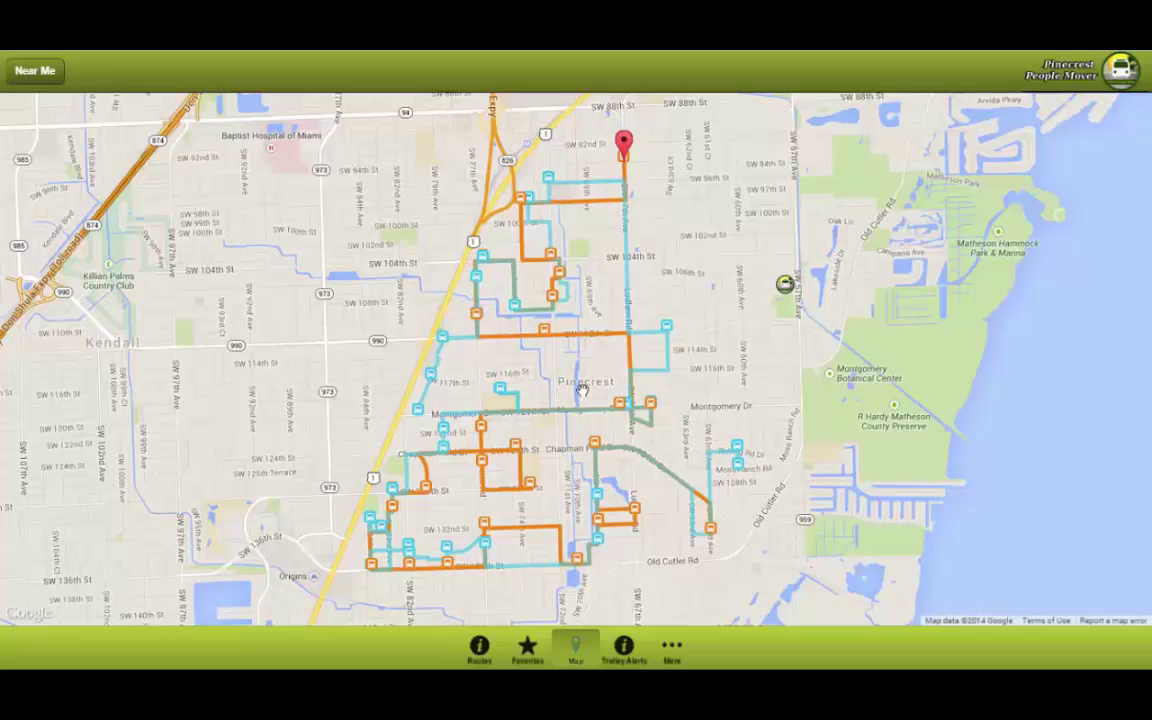
click(528, 652)
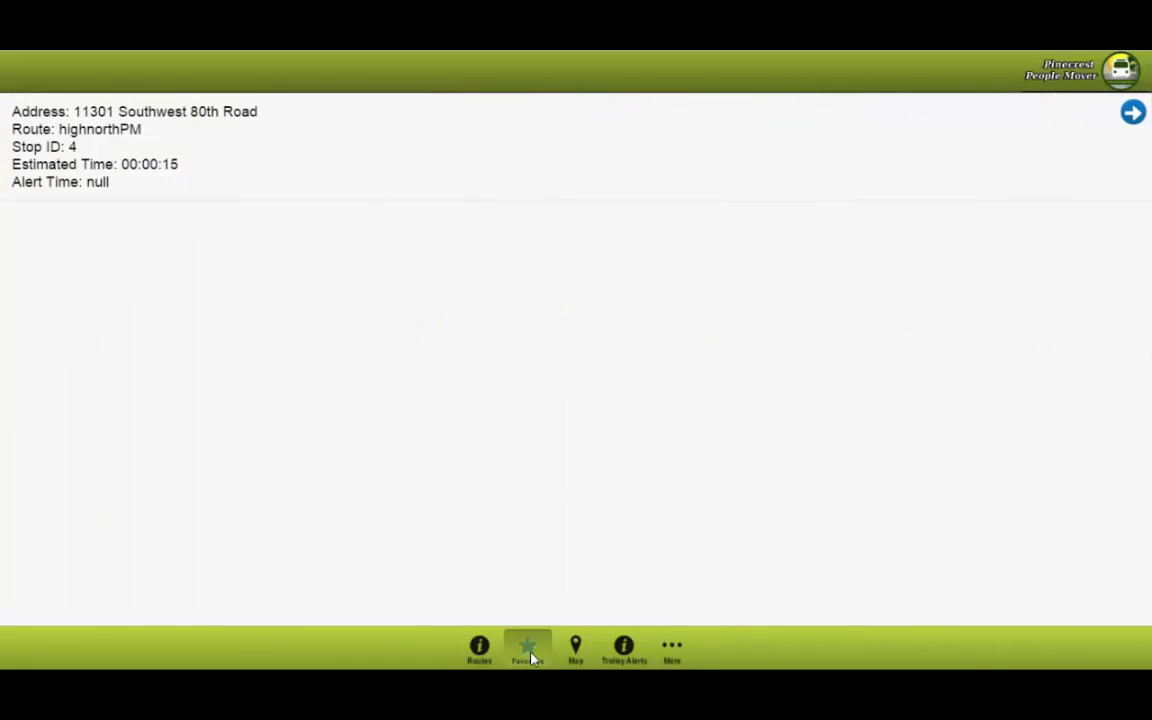
click(476, 652)
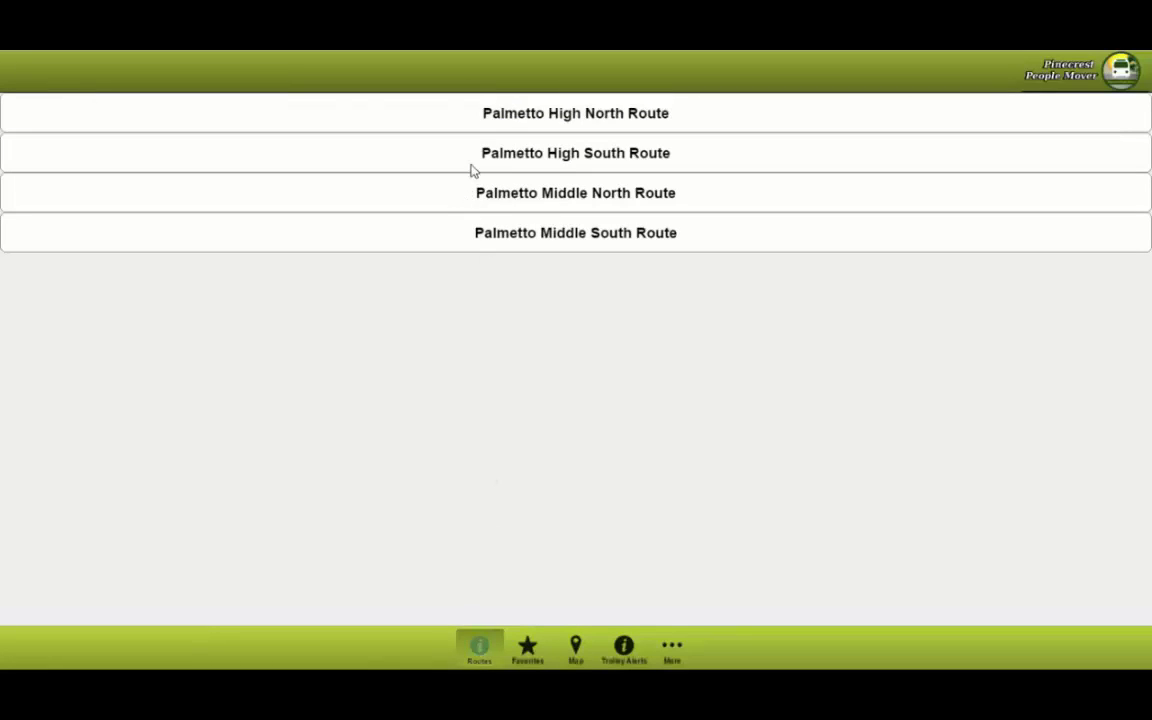
click(469, 232)
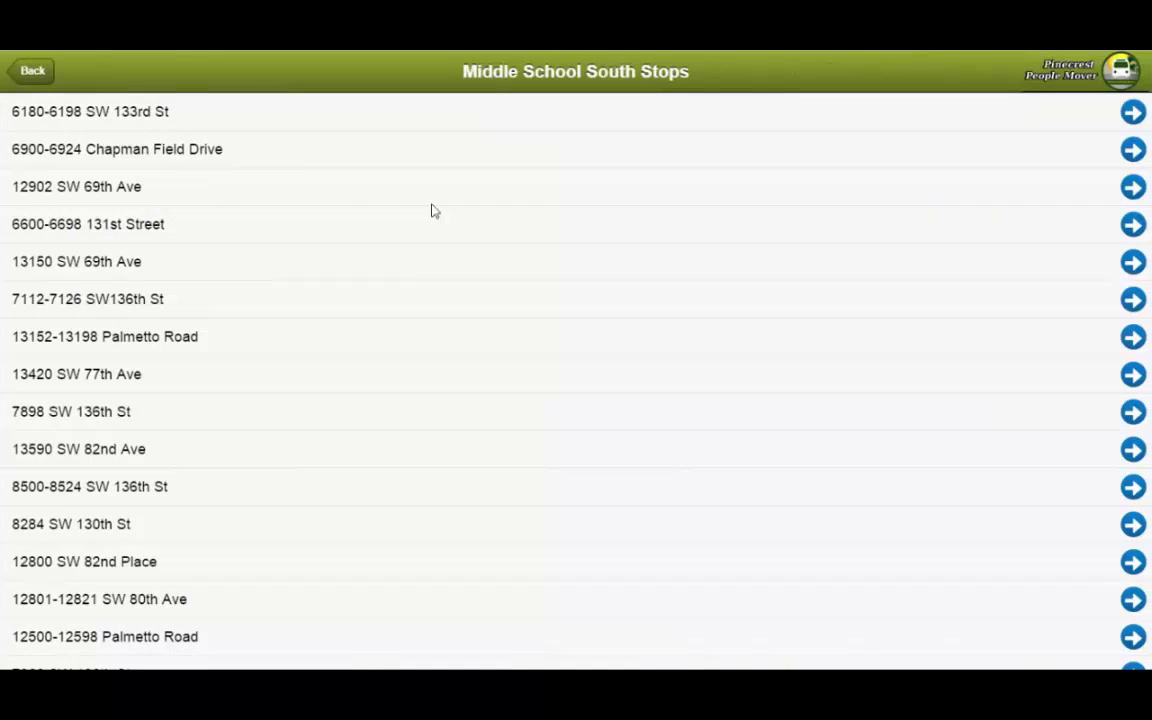
click(122, 226)
click(458, 160)
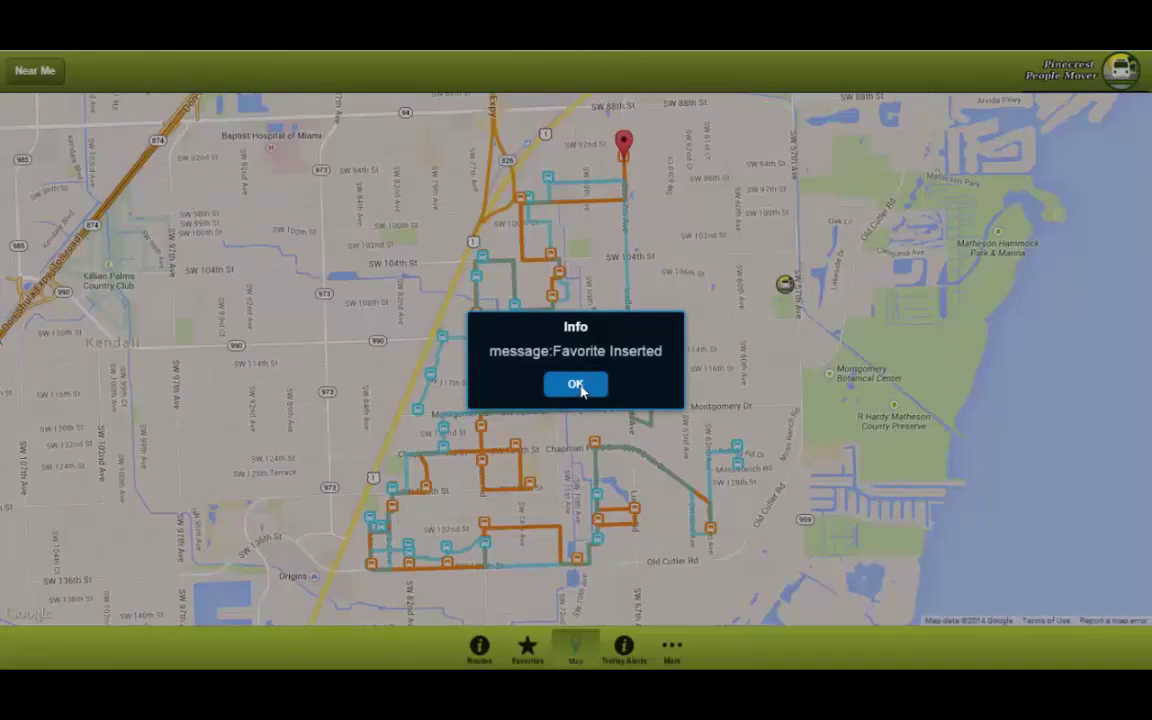
click(576, 384)
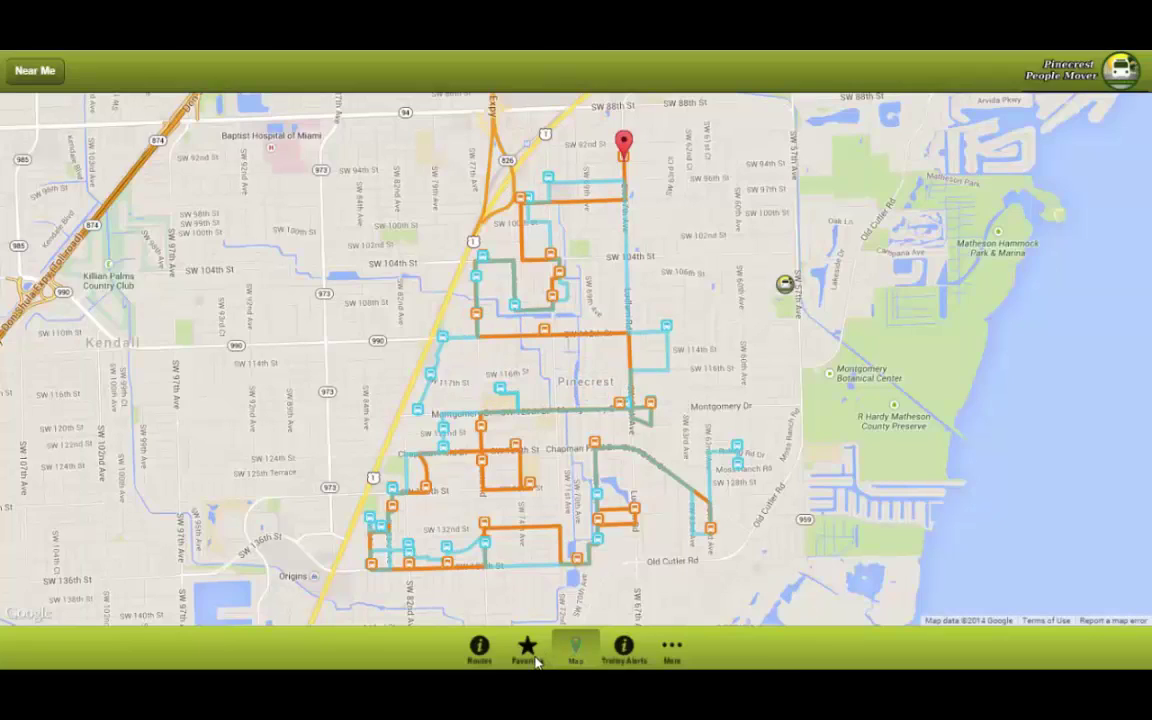
click(530, 660)
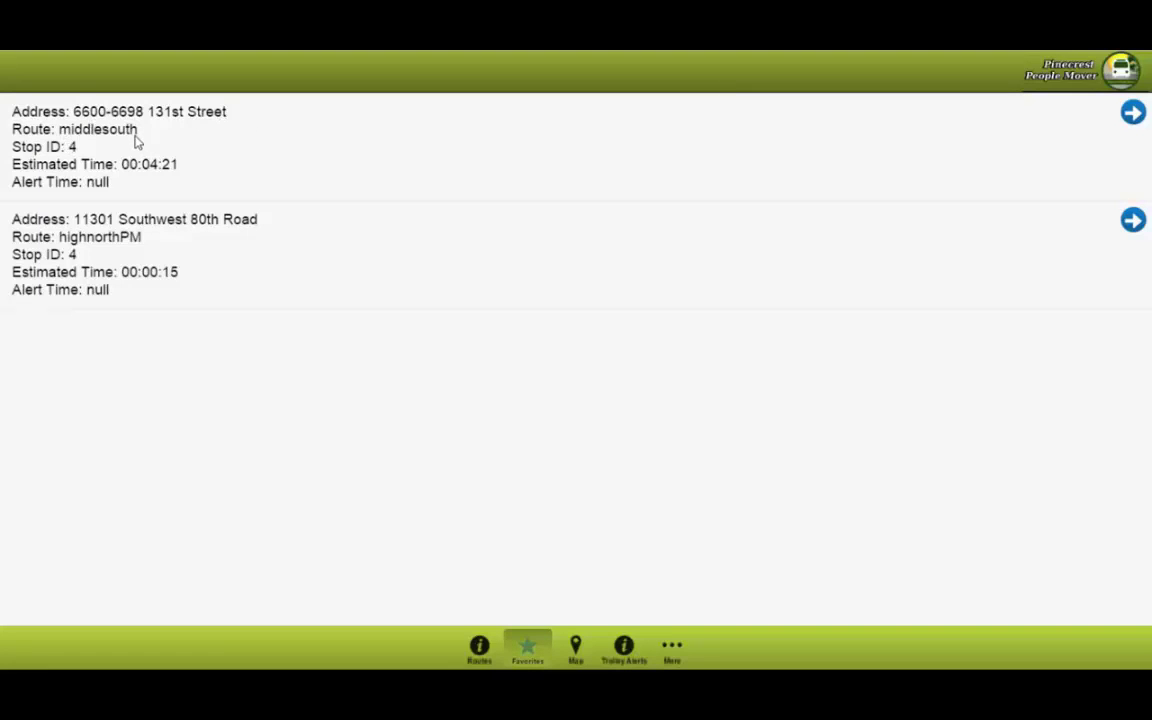
click(18, 166)
Step: Add a 5-minute alert time to the 131st Street favorite and enable its alarm
click(275, 194)
click(435, 145)
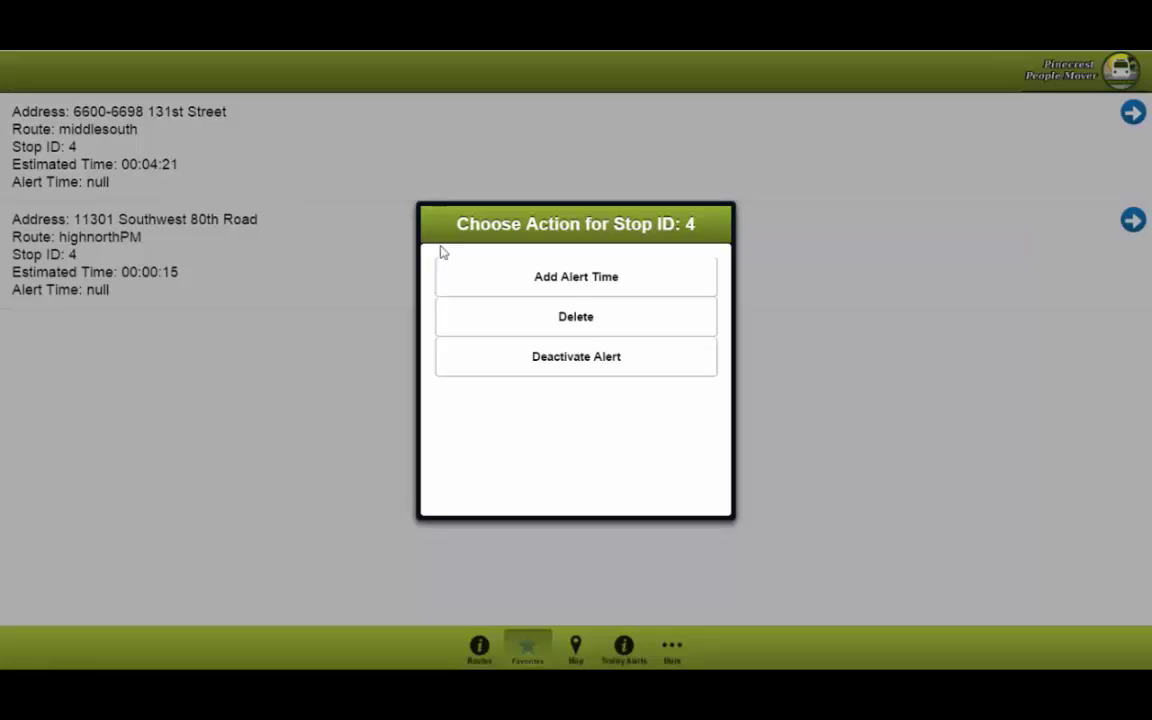
click(583, 289)
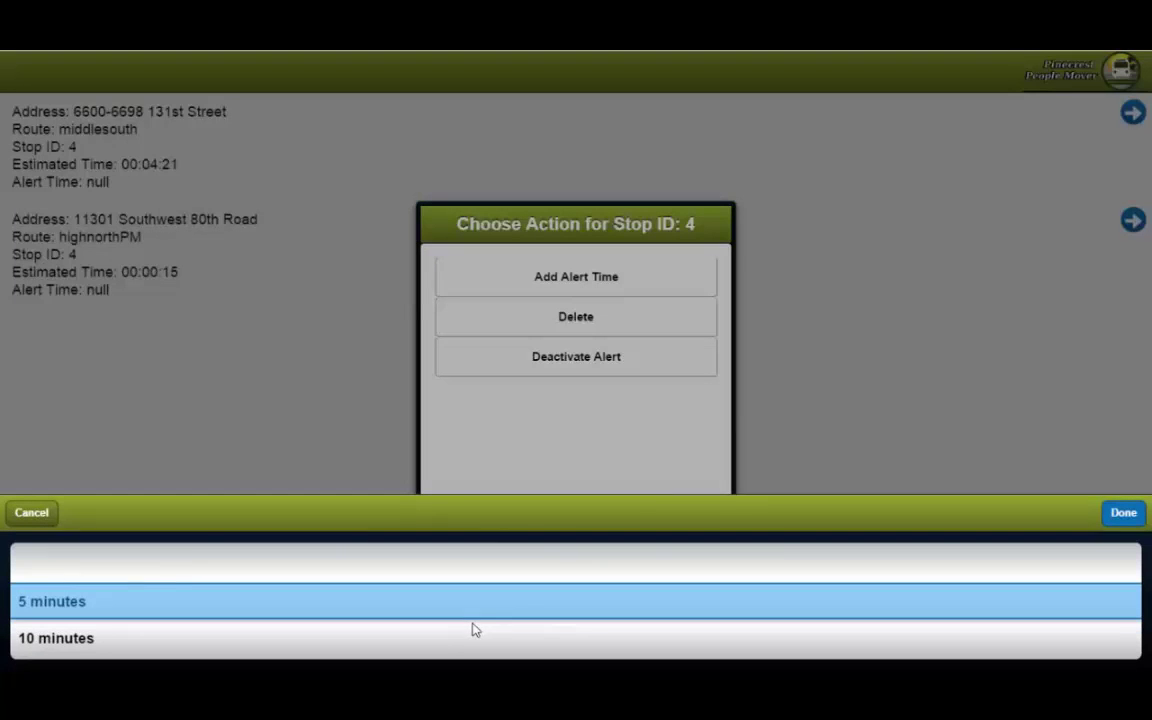
mouse_move(471, 627)
mouse_down()
mouse_move(488, 571)
mouse_move(480, 627)
mouse_up()
click(1124, 512)
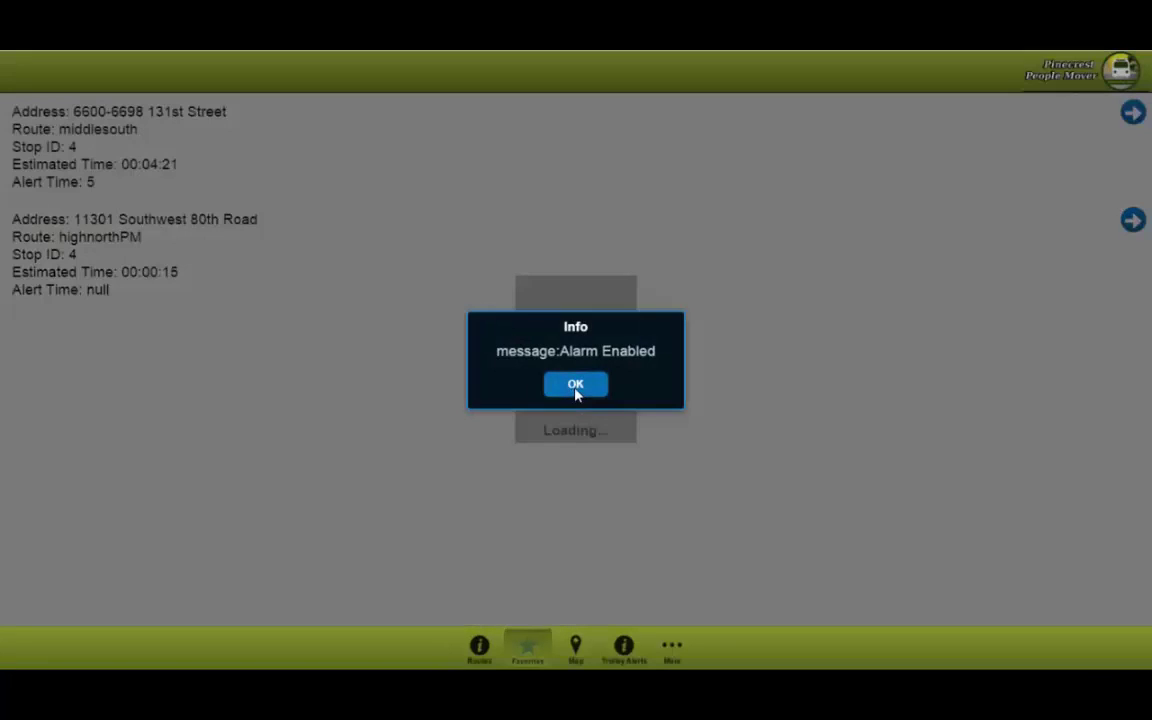
click(575, 390)
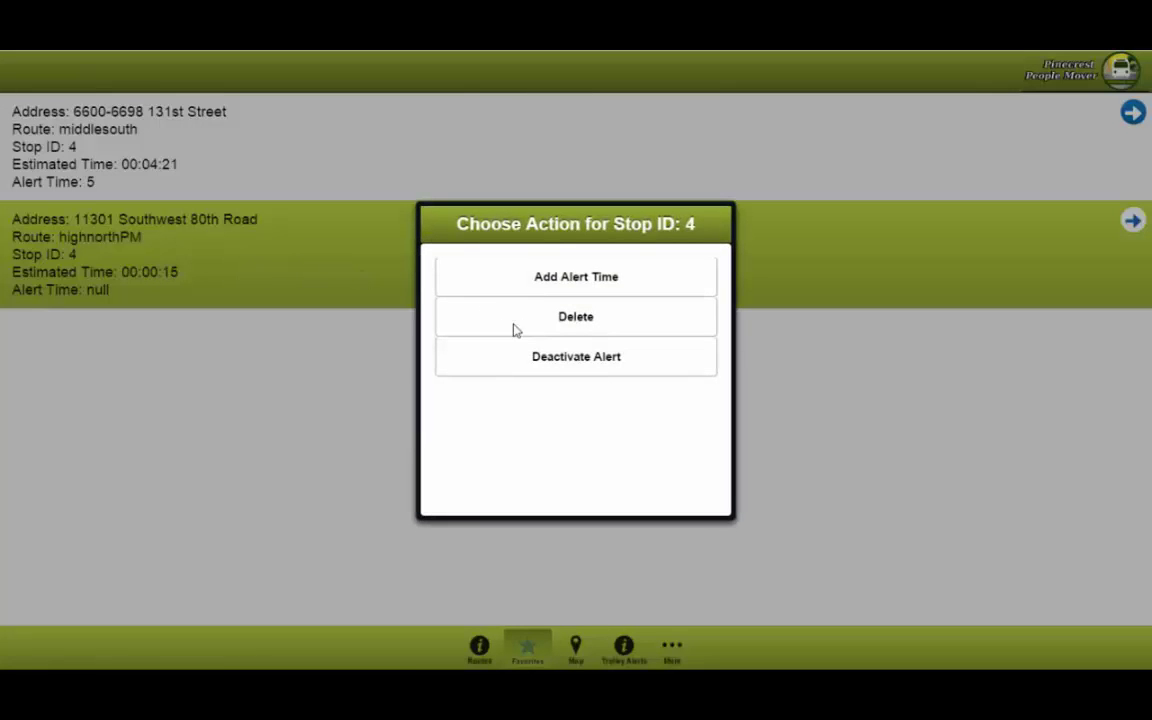
Step: Delete the 11301 Southwest 80th Road stop from favorites
click(575, 331)
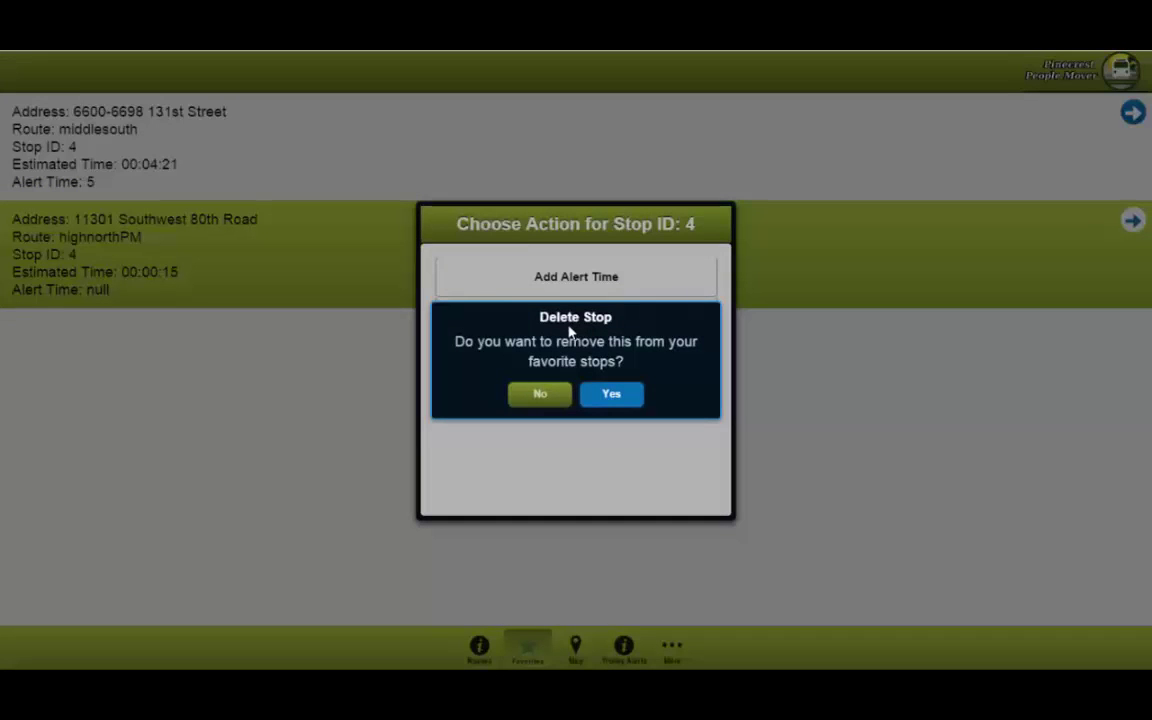
click(614, 396)
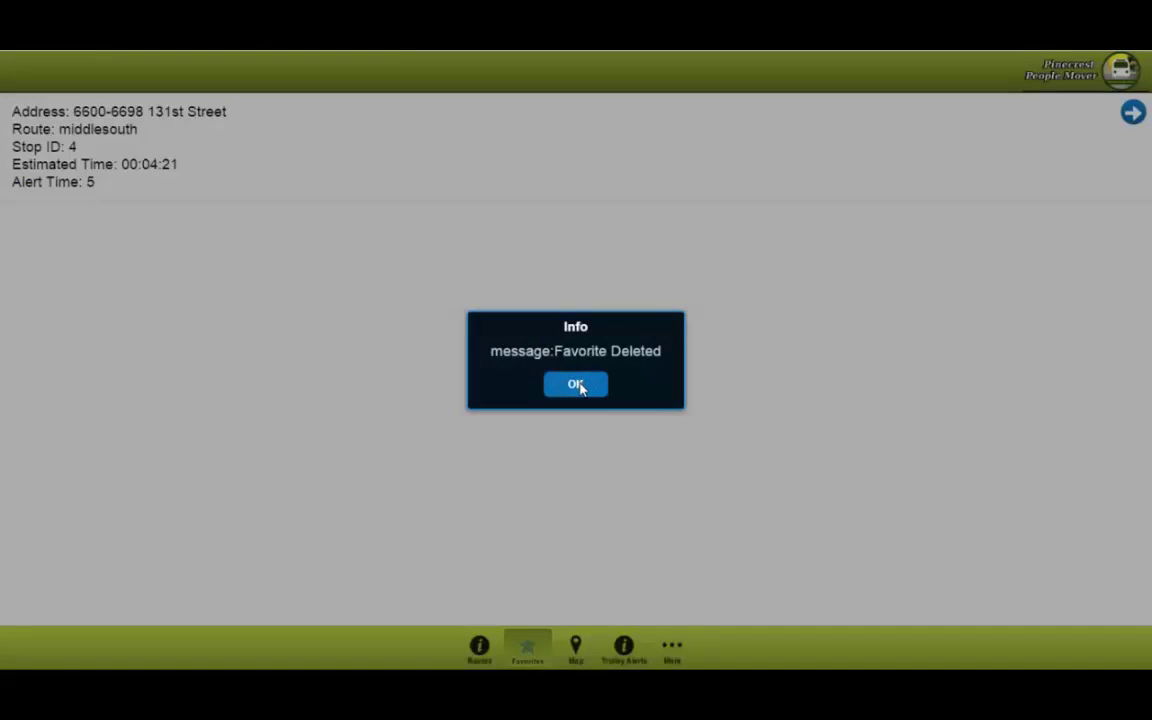
click(577, 386)
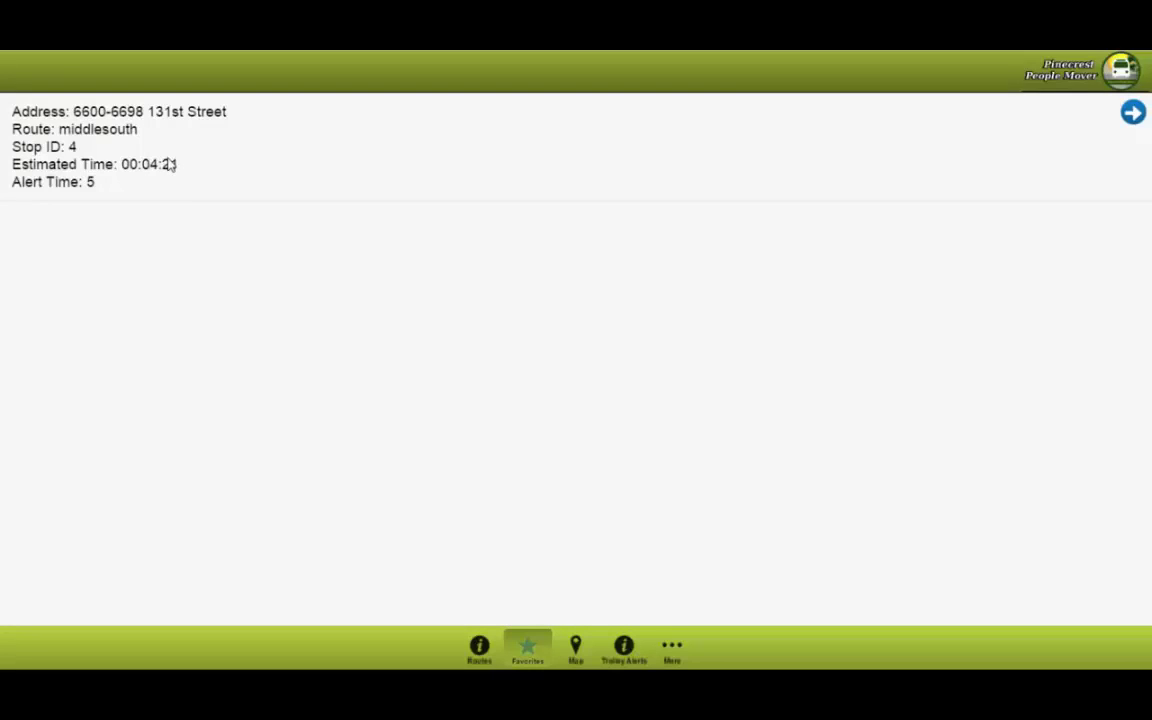
Step: Deactivate the 131st Street favorite's alert so its Alert Time returns to null
click(170, 166)
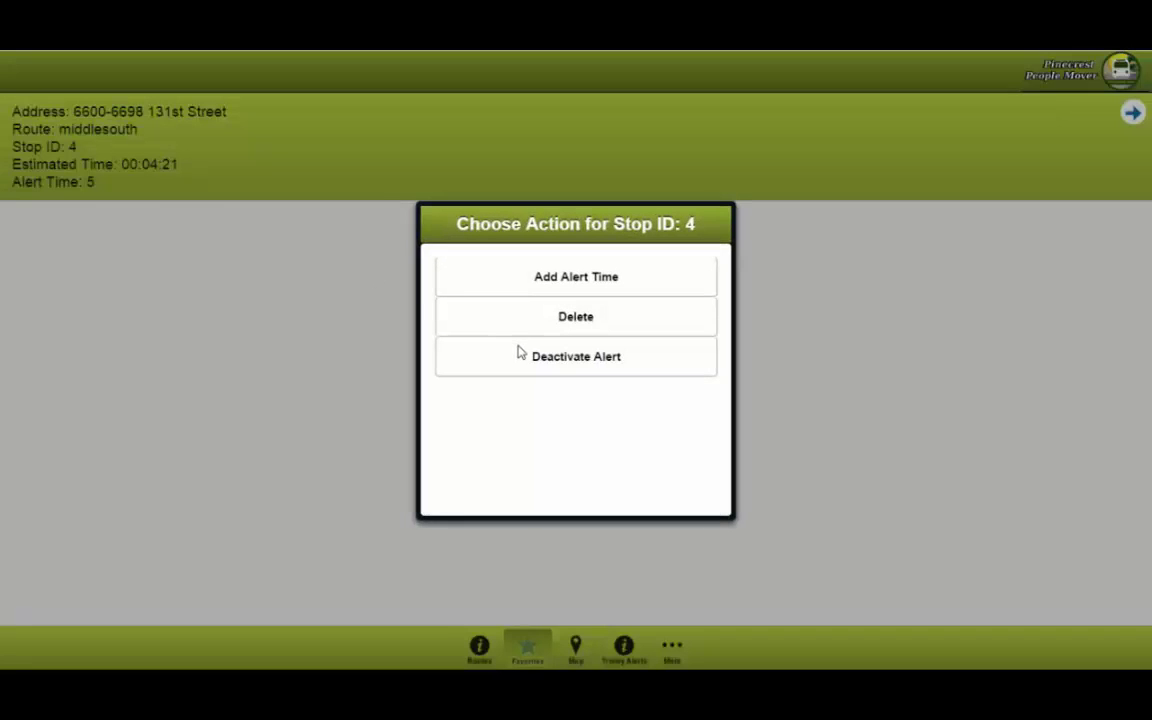
click(530, 366)
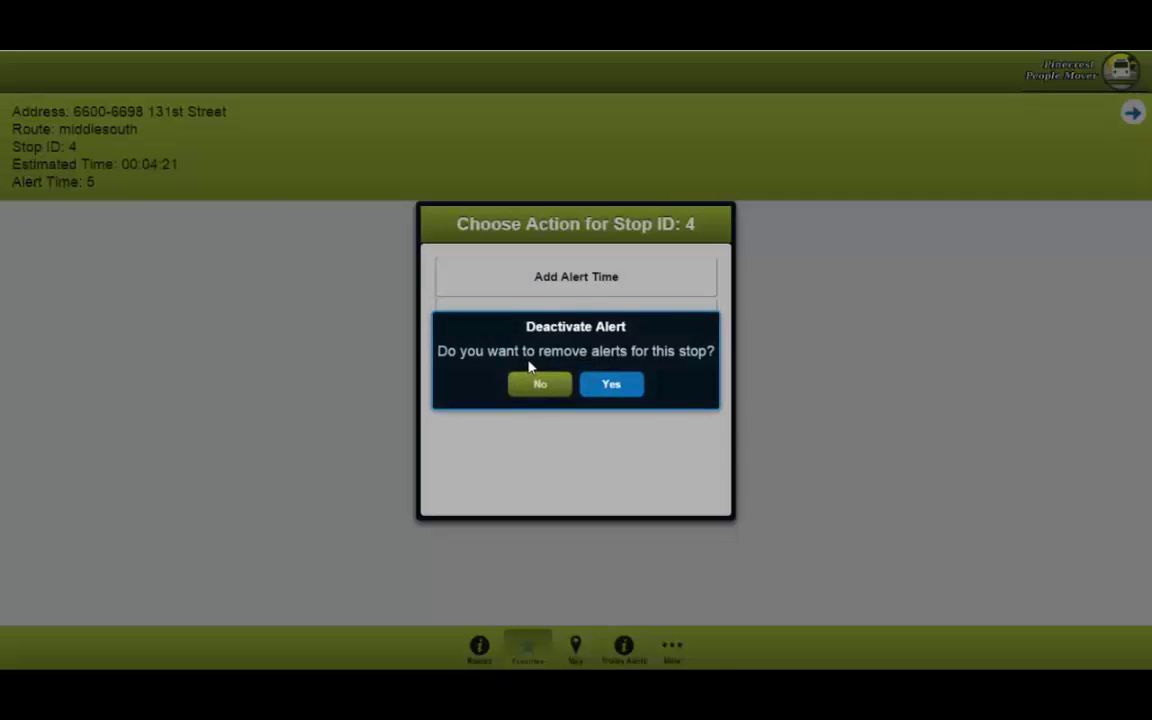
click(616, 385)
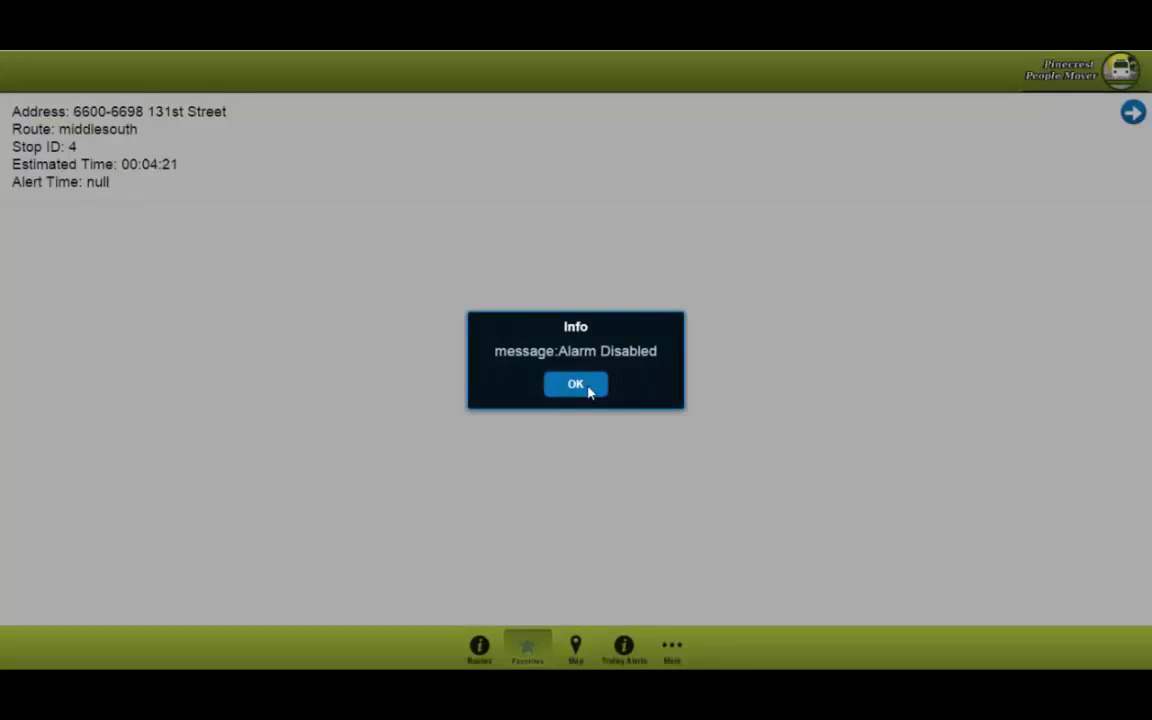
click(588, 390)
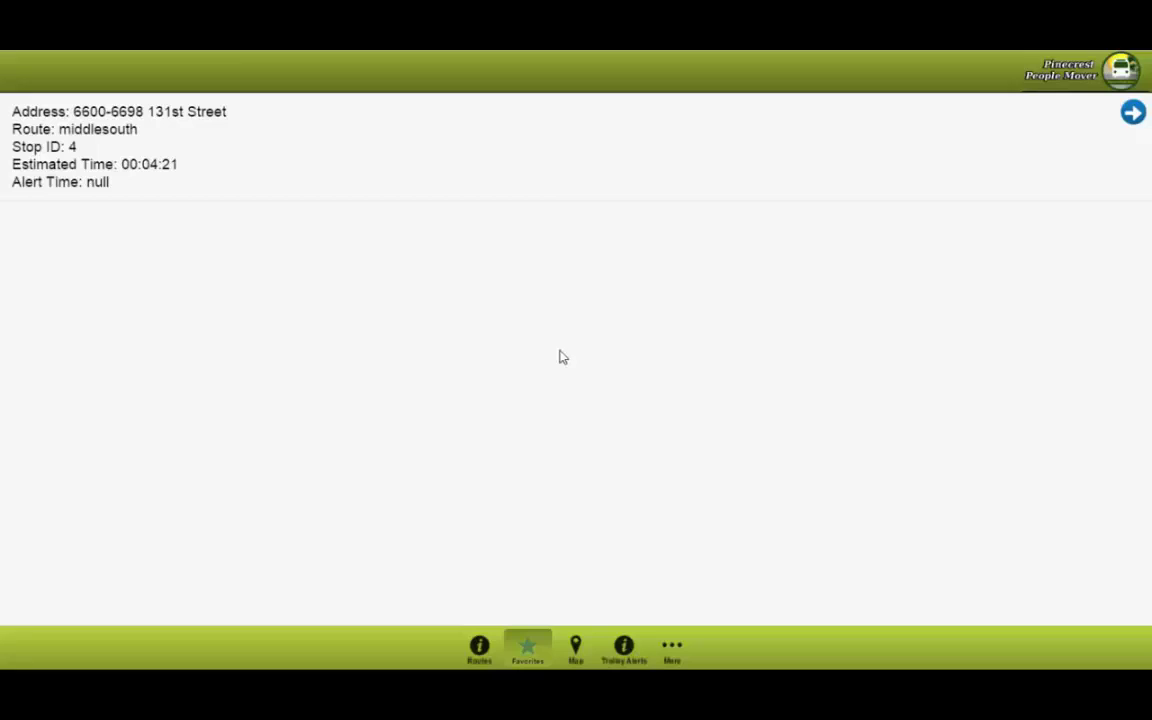
Step: Switch to the Map view showing all trolley routes and stops
click(576, 647)
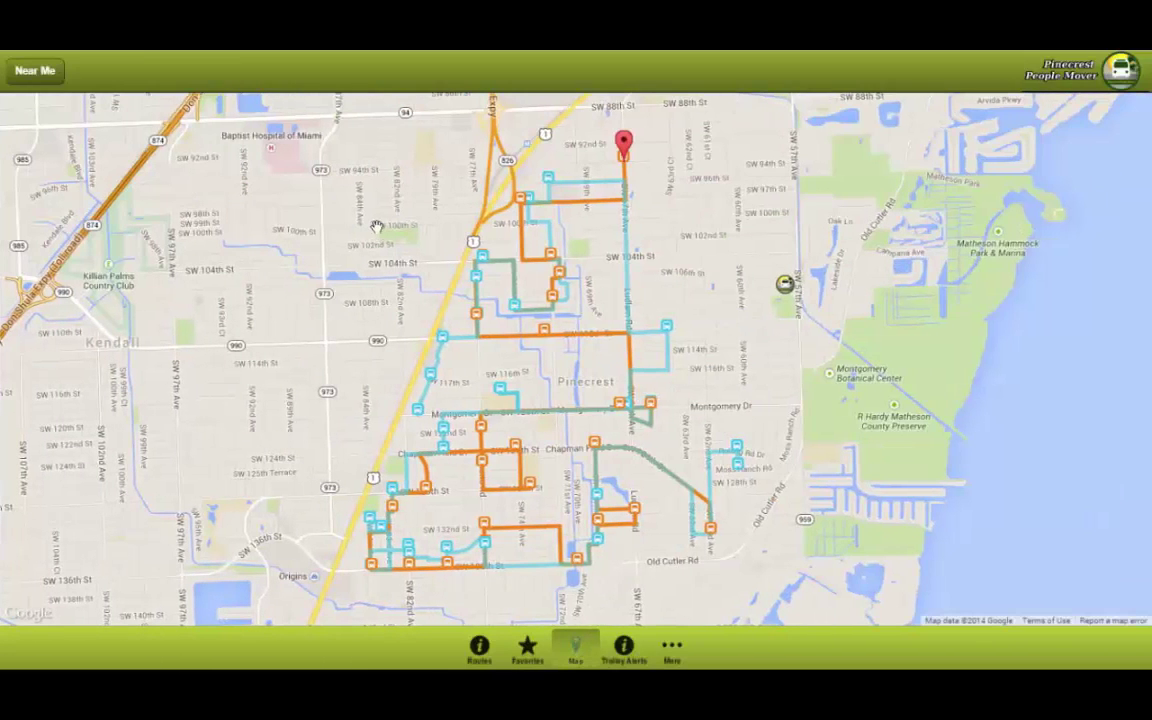